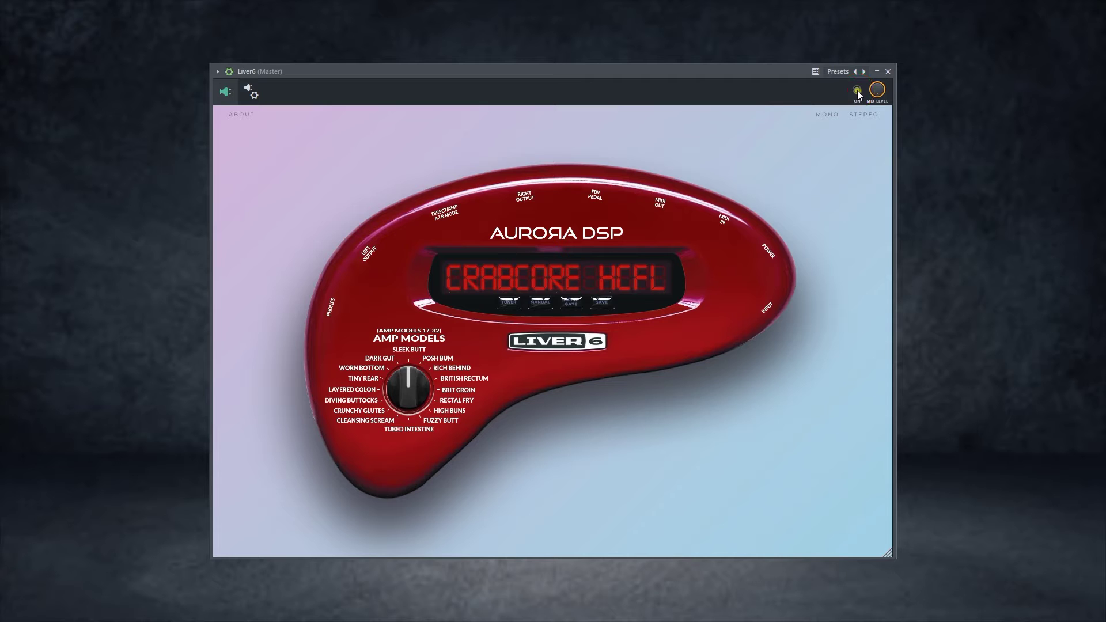
Sweep the Liver6 AMP MODELS knob through several models and settle on Tubed Intestine.
click(857, 92)
click(420, 400)
drag(406, 360, 432, 329)
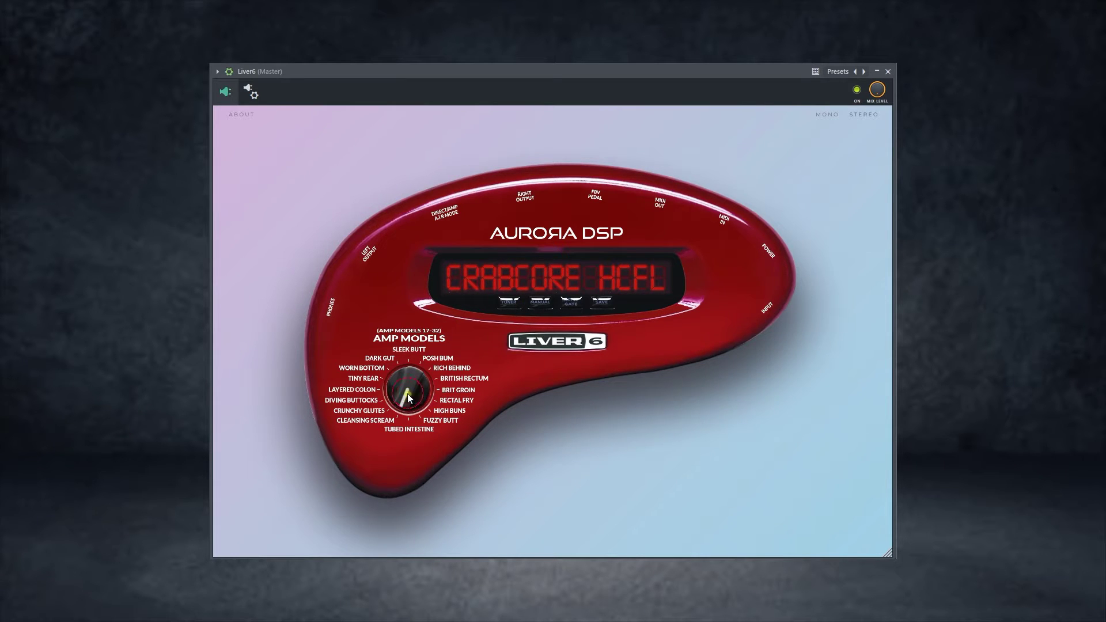
drag(409, 409, 411, 414)
drag(413, 409, 433, 465)
drag(412, 396, 398, 306)
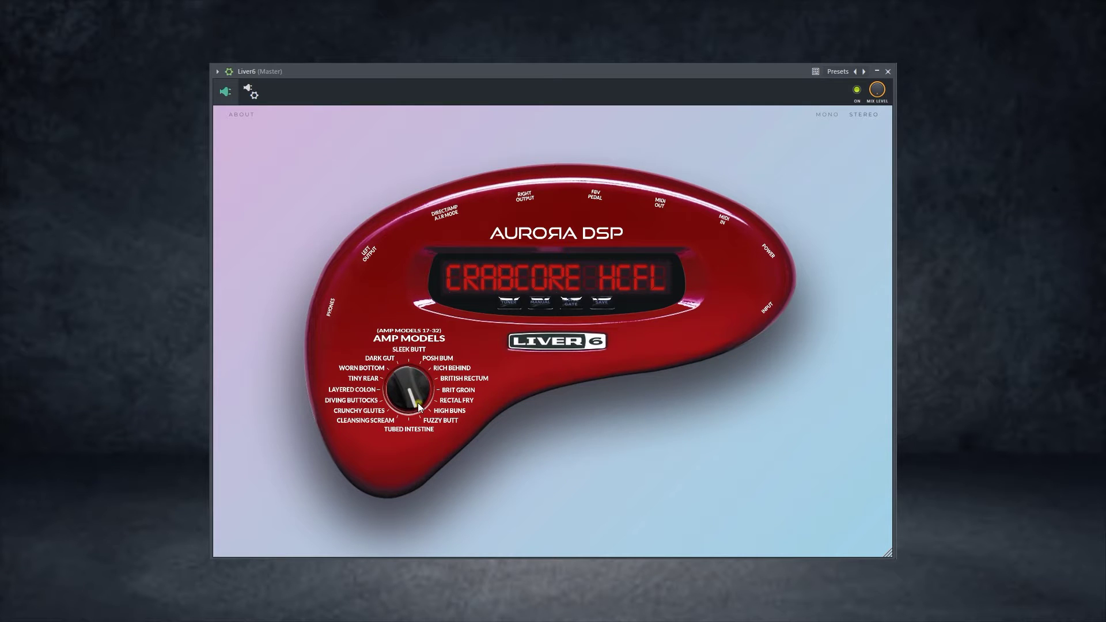
drag(417, 403, 451, 557)
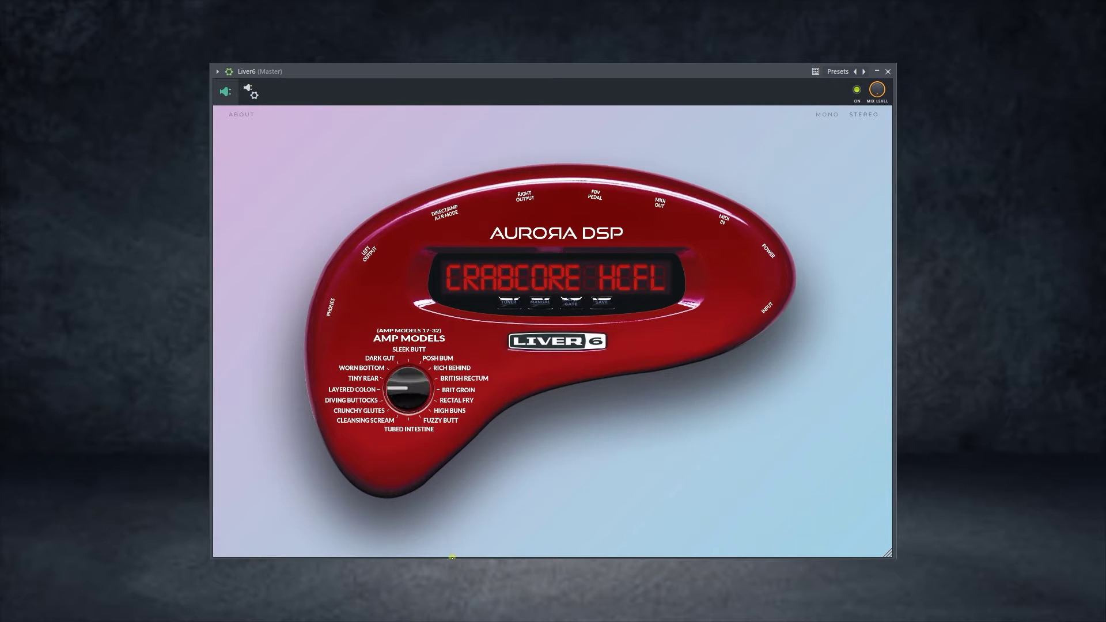
click(397, 430)
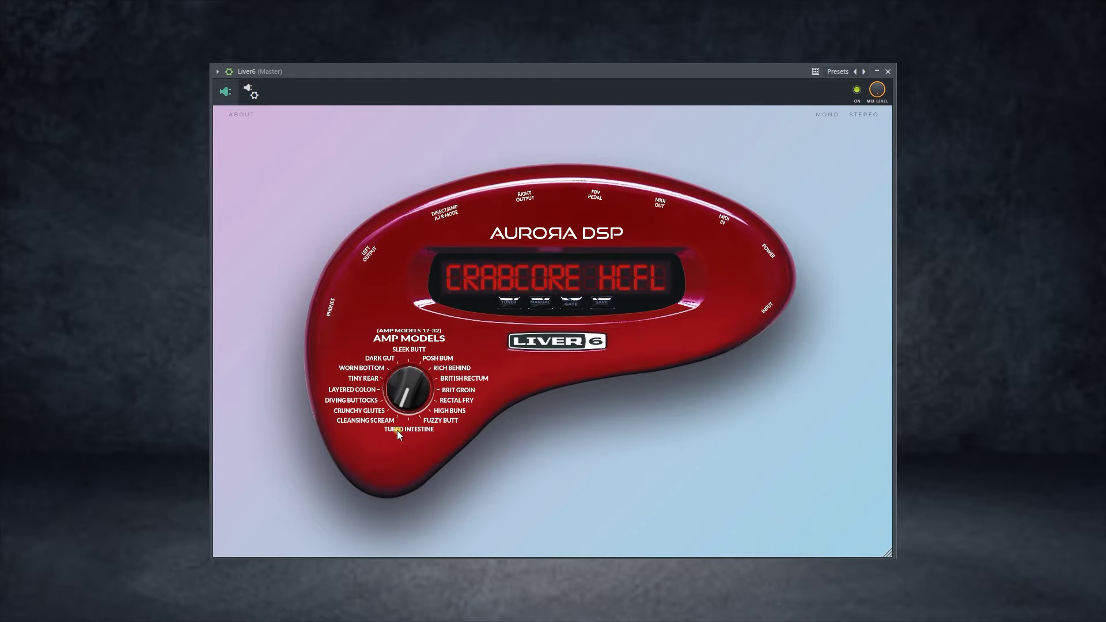
click(396, 431)
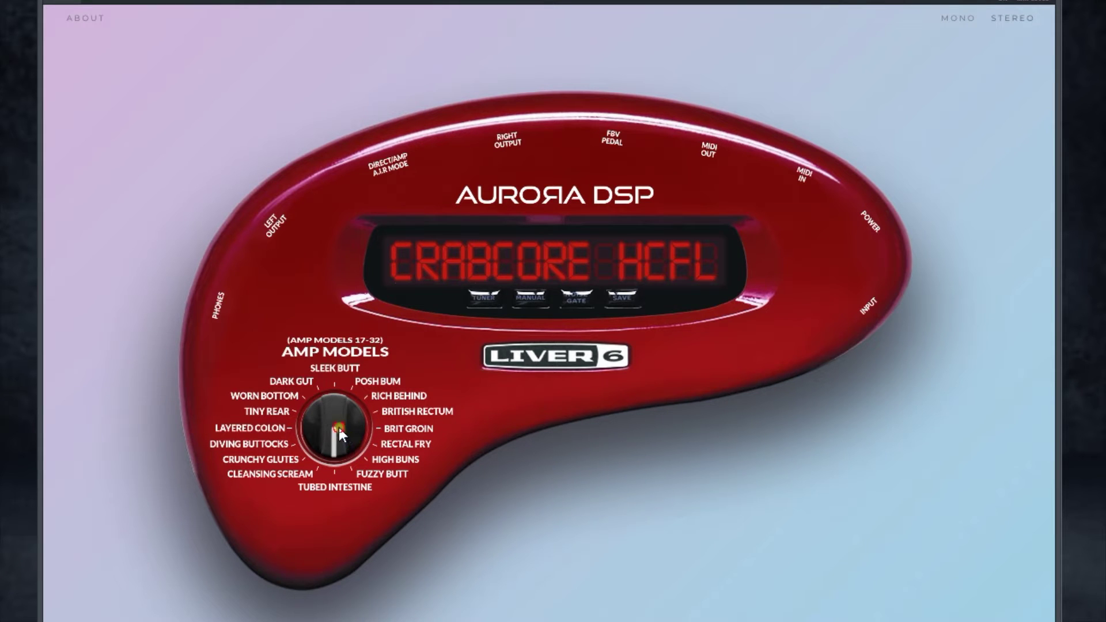
Switch the Liver6 amp model to Brit Groin, then to Layered Colon.
drag(338, 427, 234, 440)
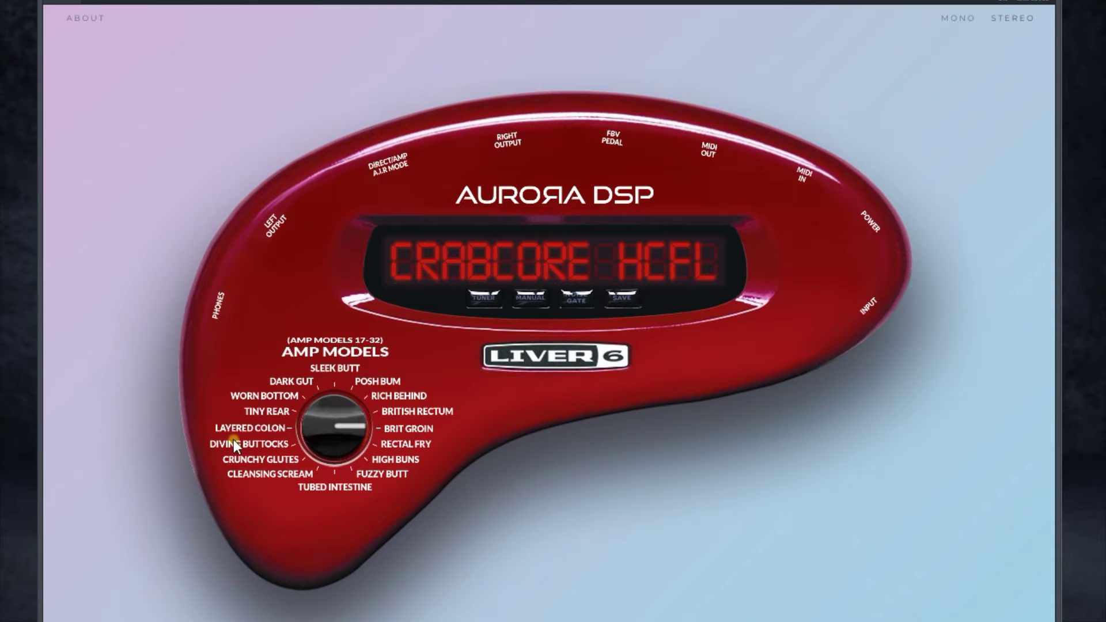
drag(349, 276, 288, 431)
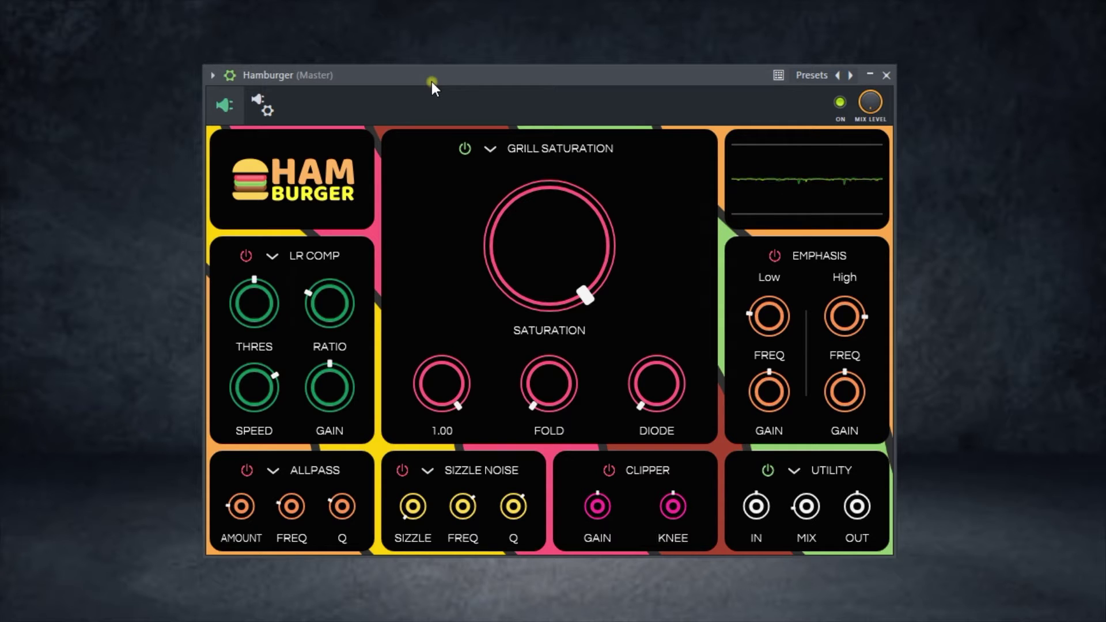
Set fold to 100, diode to 0, bias and saturation to maximum, and Utility mix near 35%.
drag(533, 380, 524, 353)
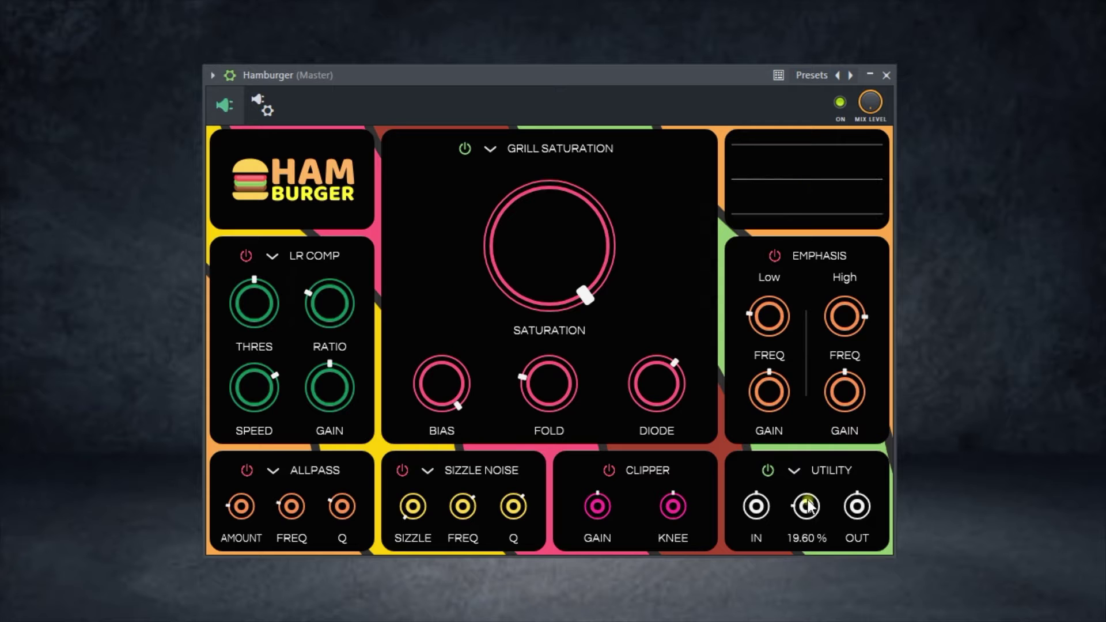
drag(549, 383, 530, 129)
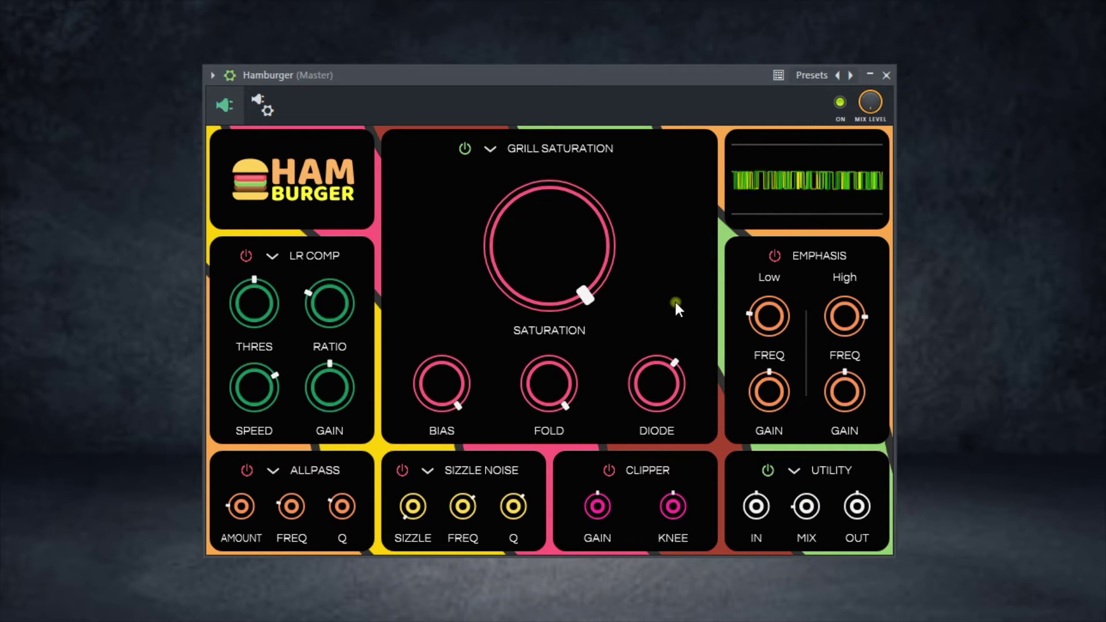
drag(655, 378, 655, 323)
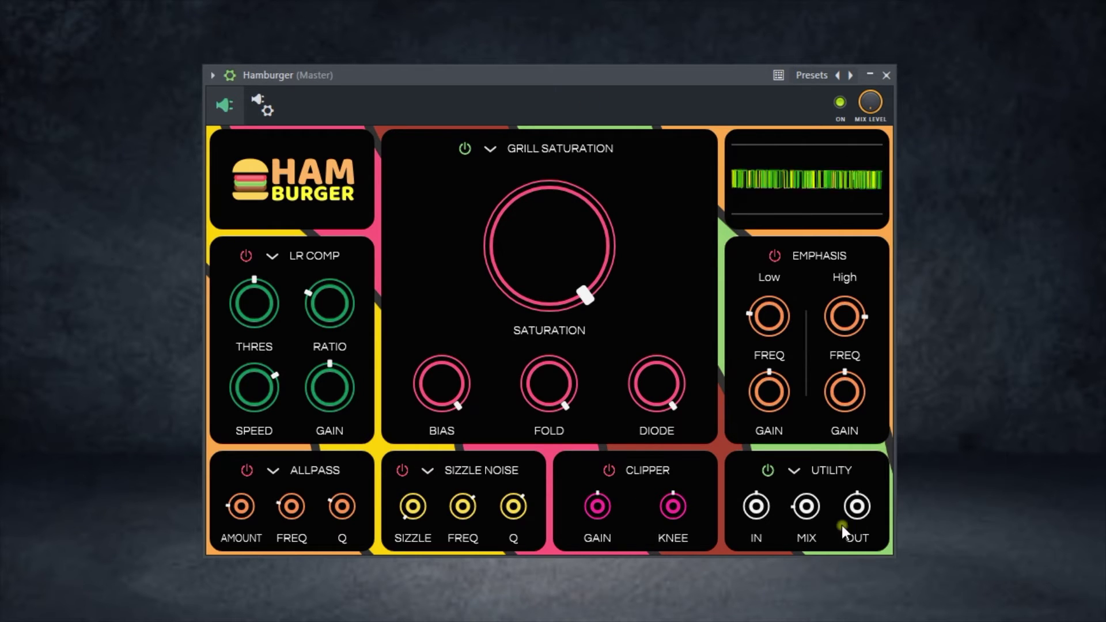
drag(811, 506, 813, 528)
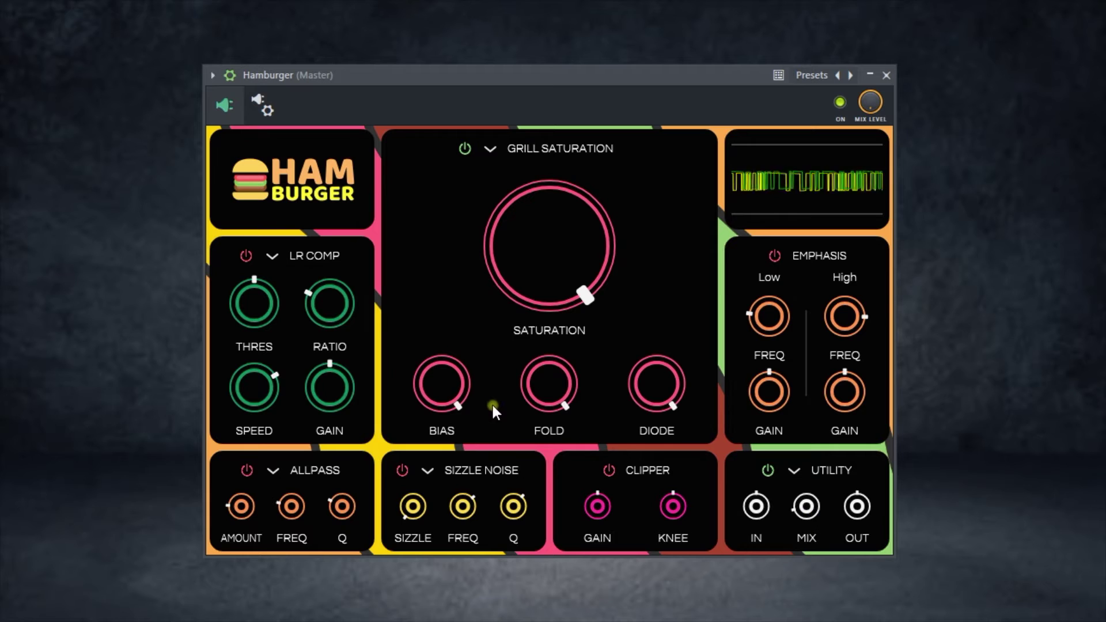
drag(444, 388, 423, 226)
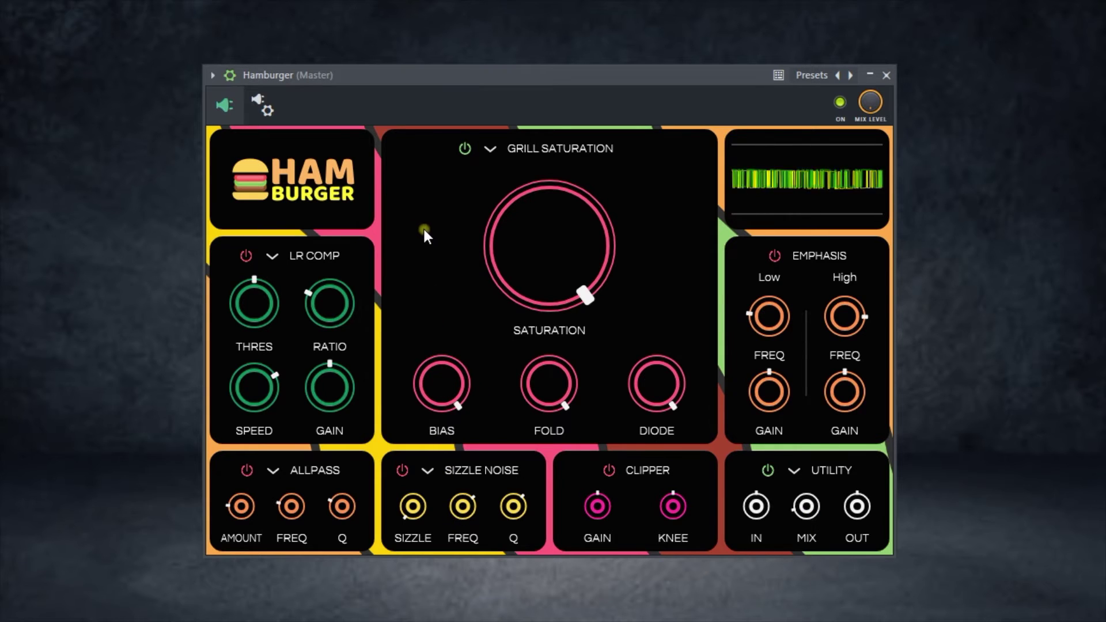
drag(540, 237, 502, 79)
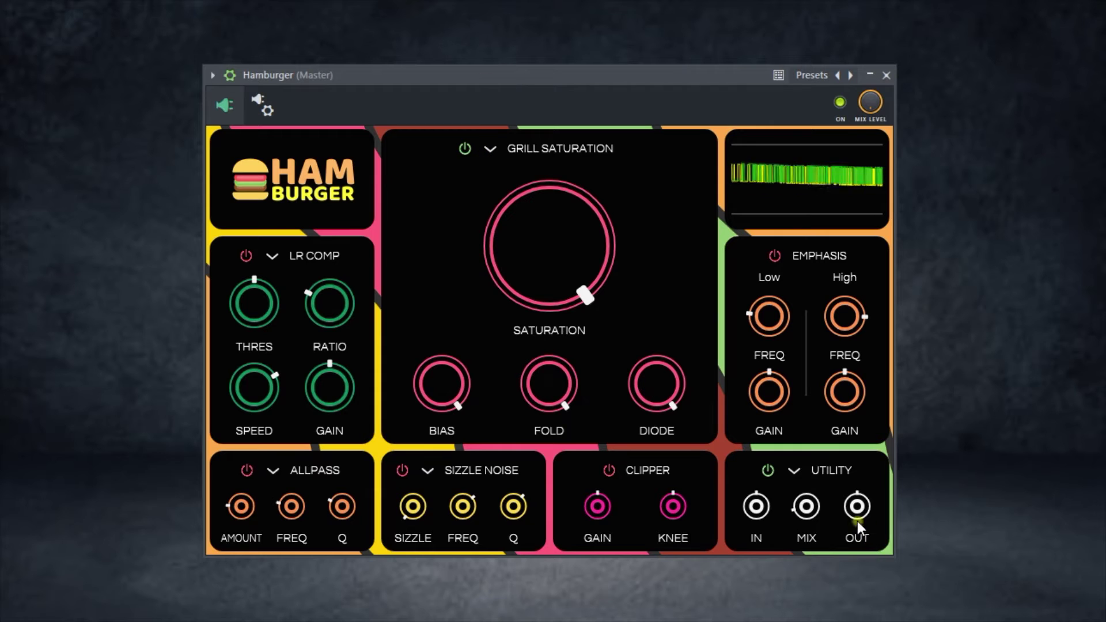
drag(808, 507, 806, 480)
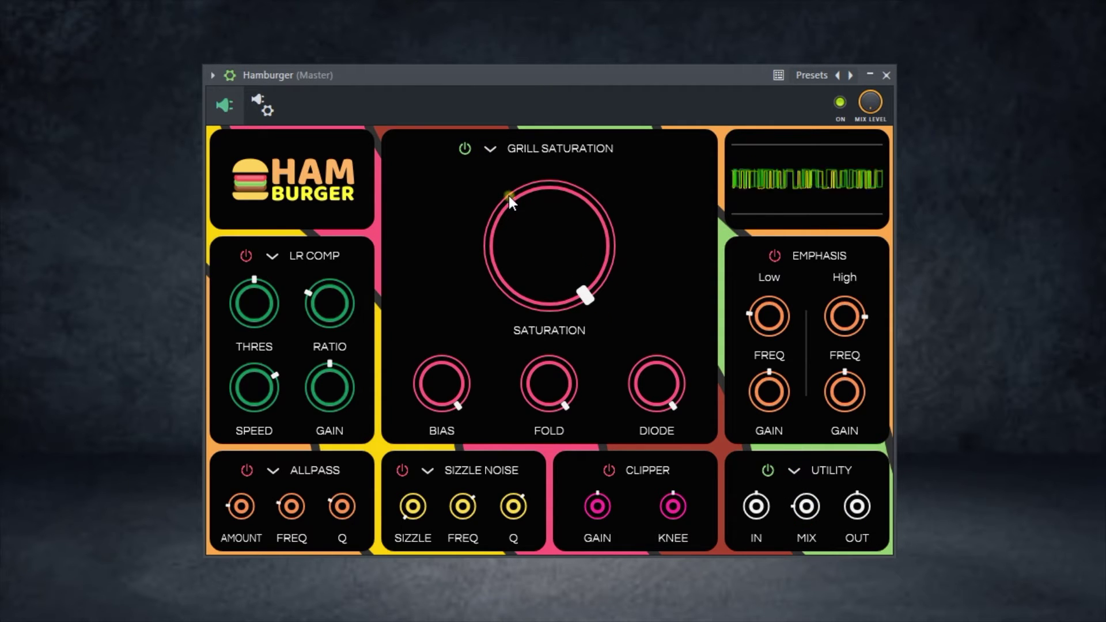
Switch the saturation module to Tube Saturation, raising drive and mix and auditioning JEFF.
click(490, 148)
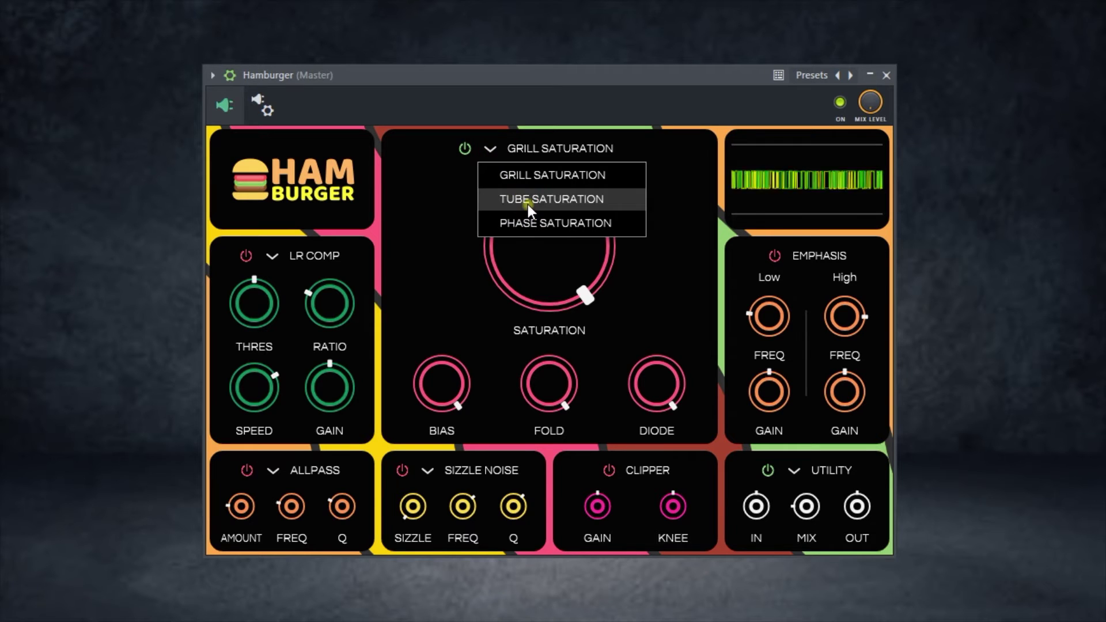
click(527, 200)
drag(610, 341, 522, 63)
drag(806, 505, 760, 283)
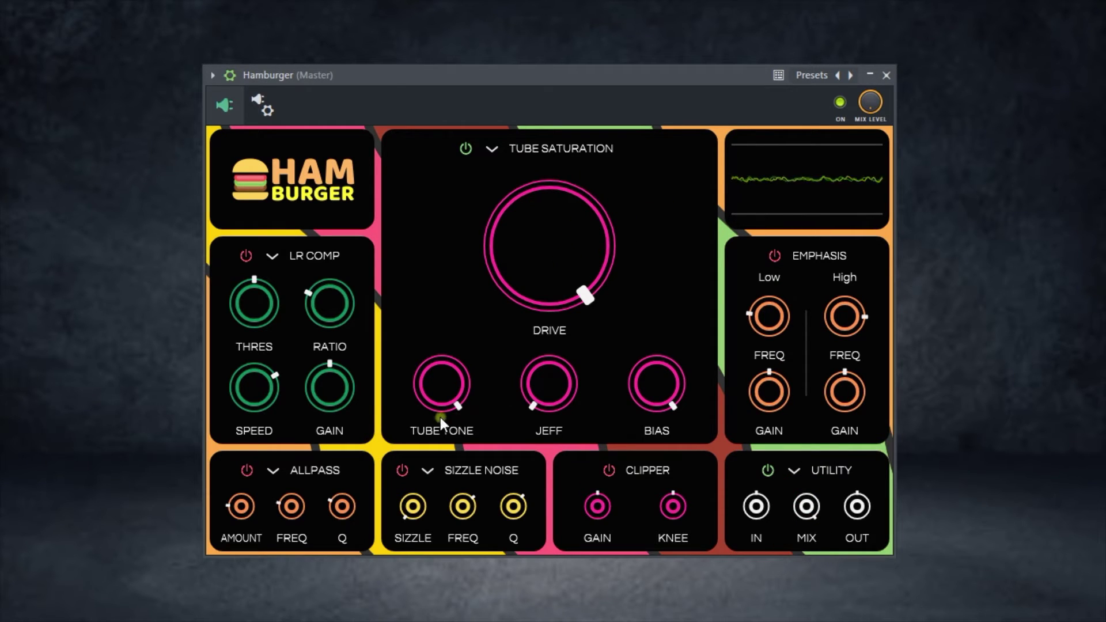
drag(548, 397, 525, 400)
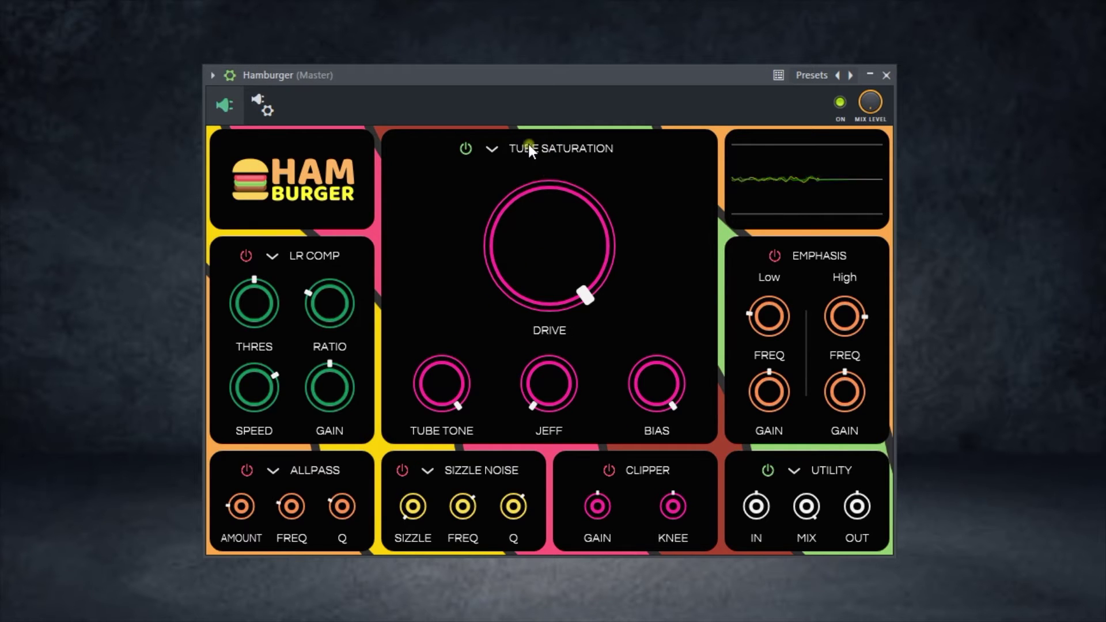
Switch to Phase Saturation and sweep its saturation amount up and down.
click(501, 148)
click(526, 222)
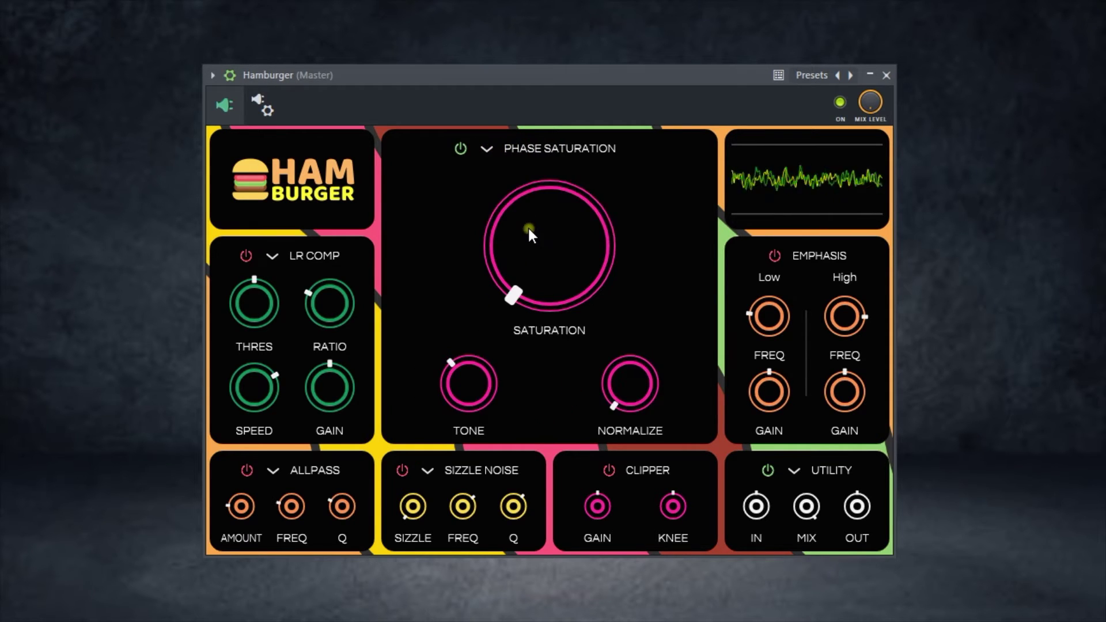
drag(537, 241, 536, 383)
Bypass Phase Saturation and enable LR COMP at -34.8 dB threshold, 9.94 ratio, 23.3 ms speed.
click(460, 148)
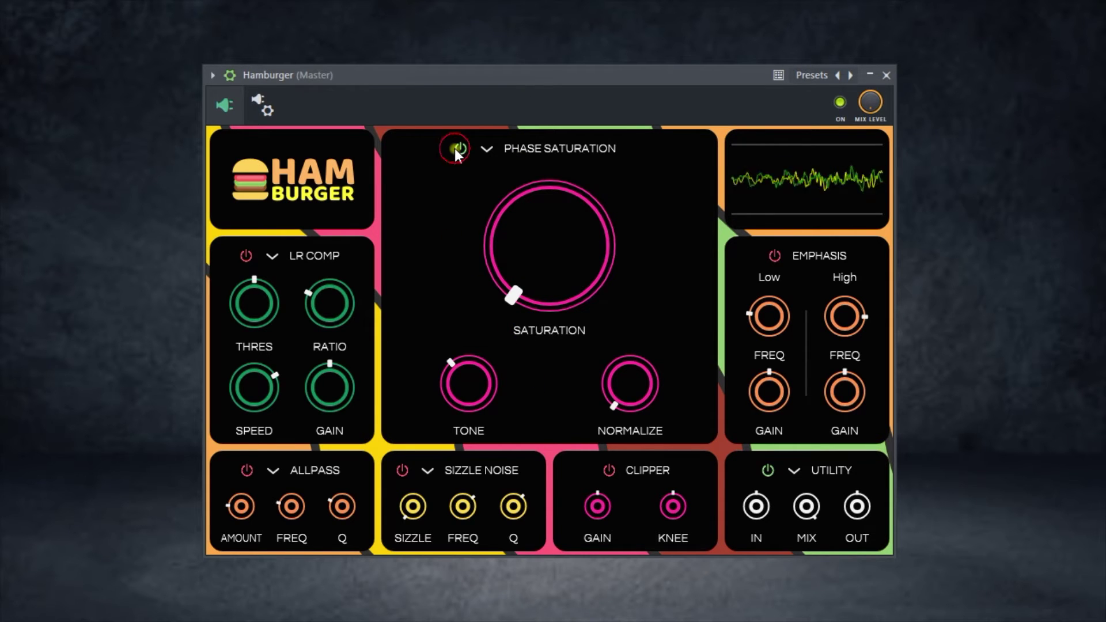
click(245, 255)
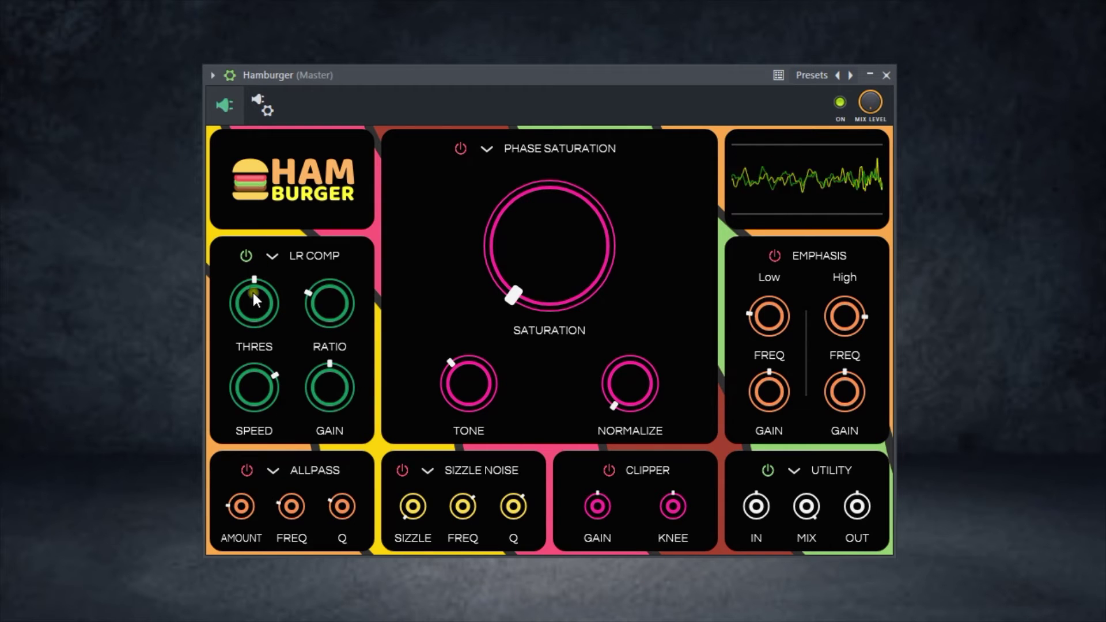
drag(254, 292, 244, 351)
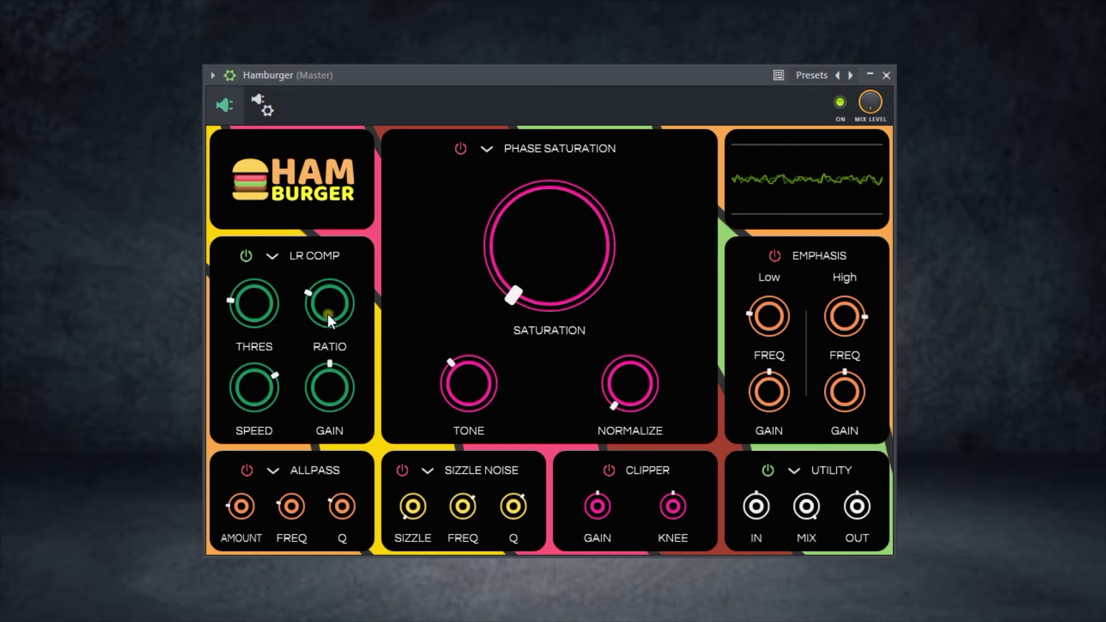
mouse_move(326, 302)
mouse_down()
mouse_move(309, 150)
mouse_move(312, 291)
mouse_up()
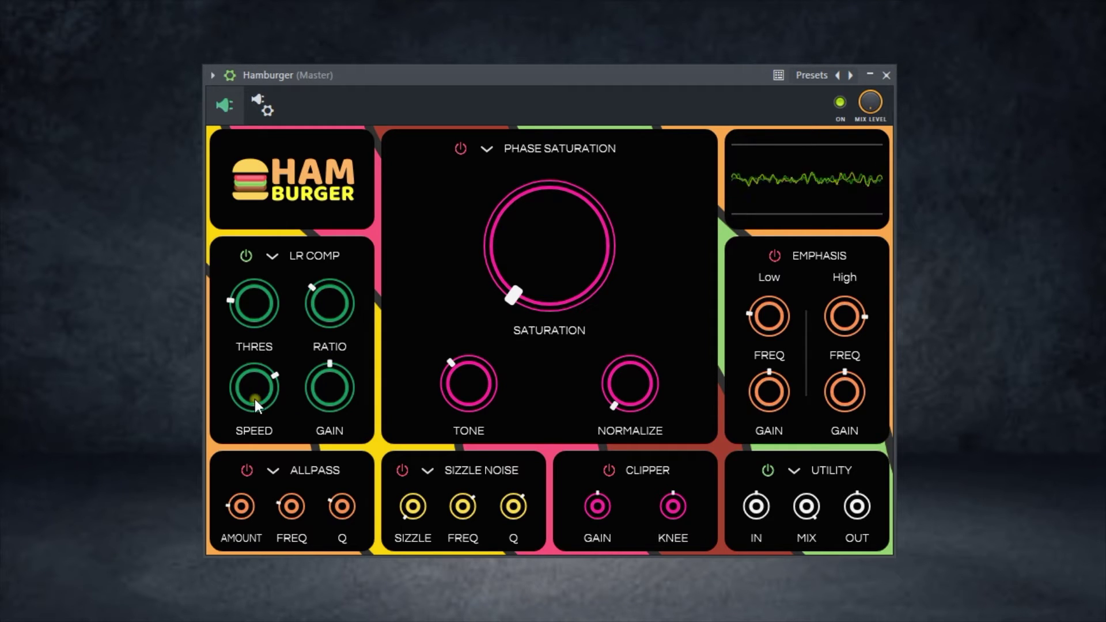
drag(254, 395, 262, 498)
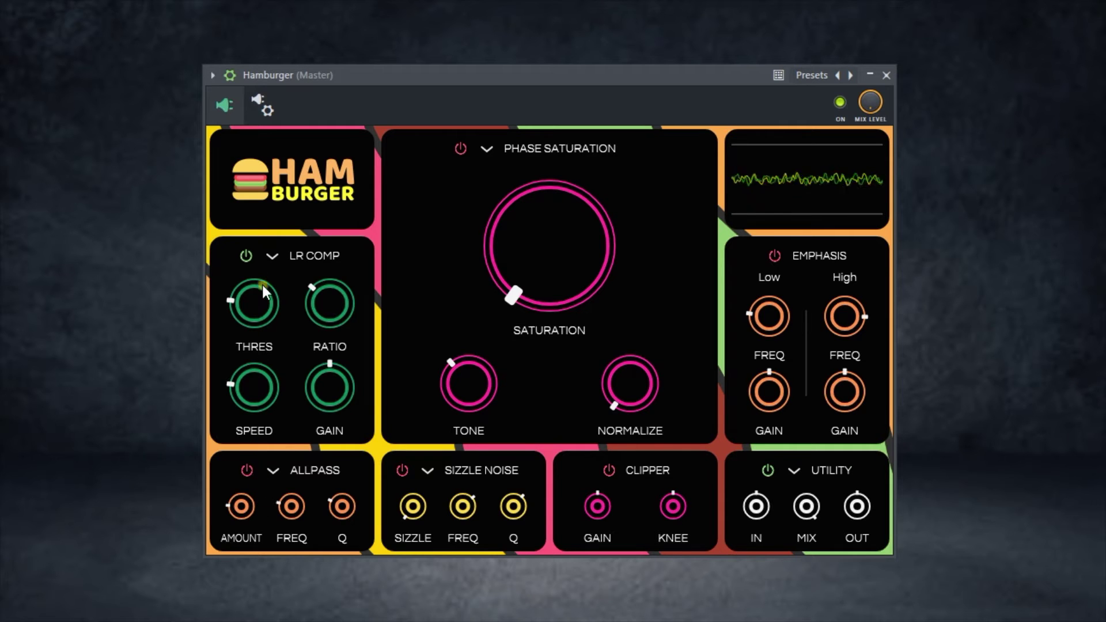
drag(264, 291, 227, 278)
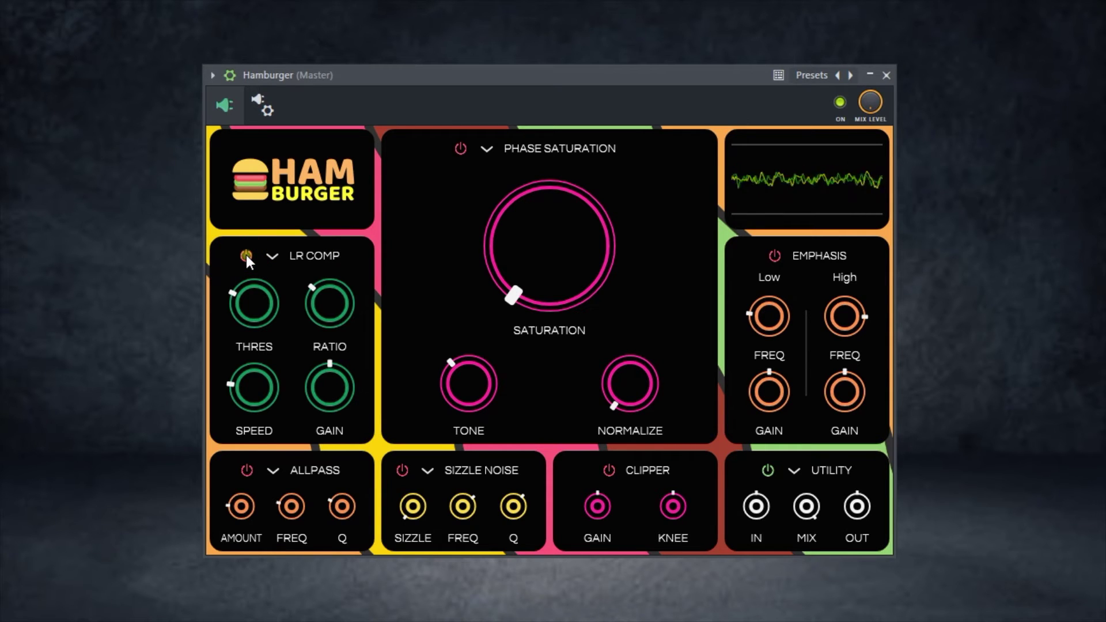
Switch the compressor slot to M-Band Comp, then to Midside Comp.
click(267, 255)
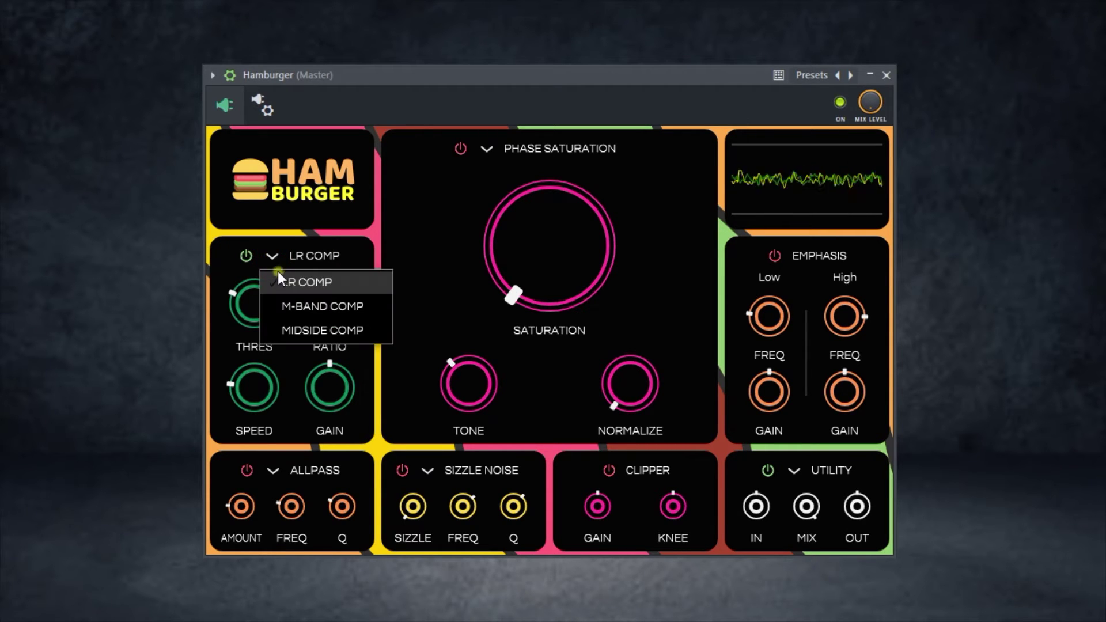
click(290, 305)
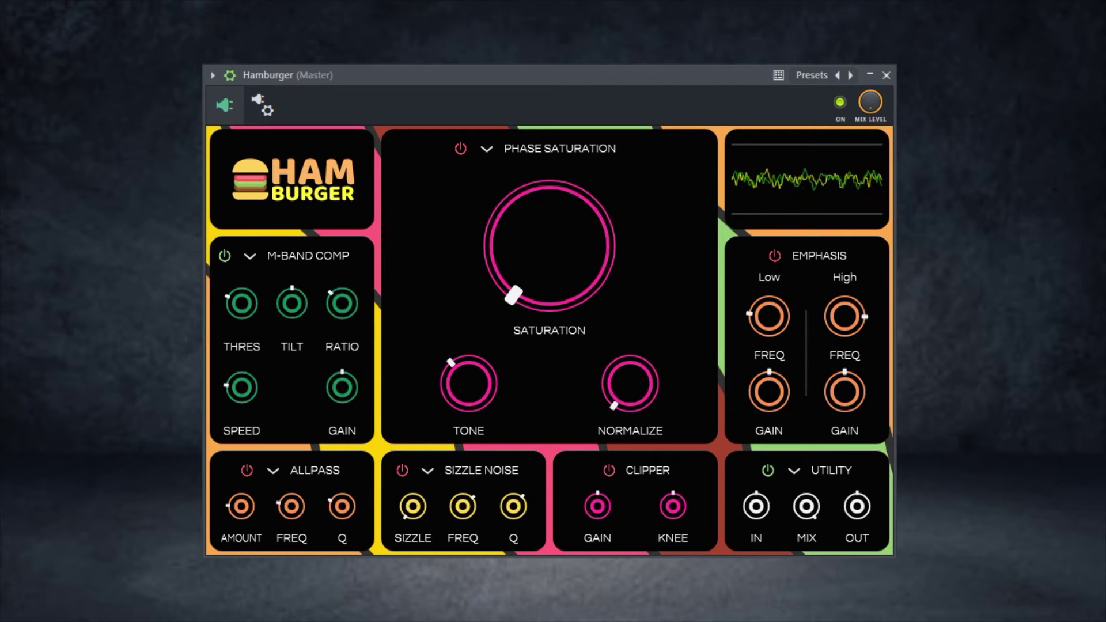
click(250, 255)
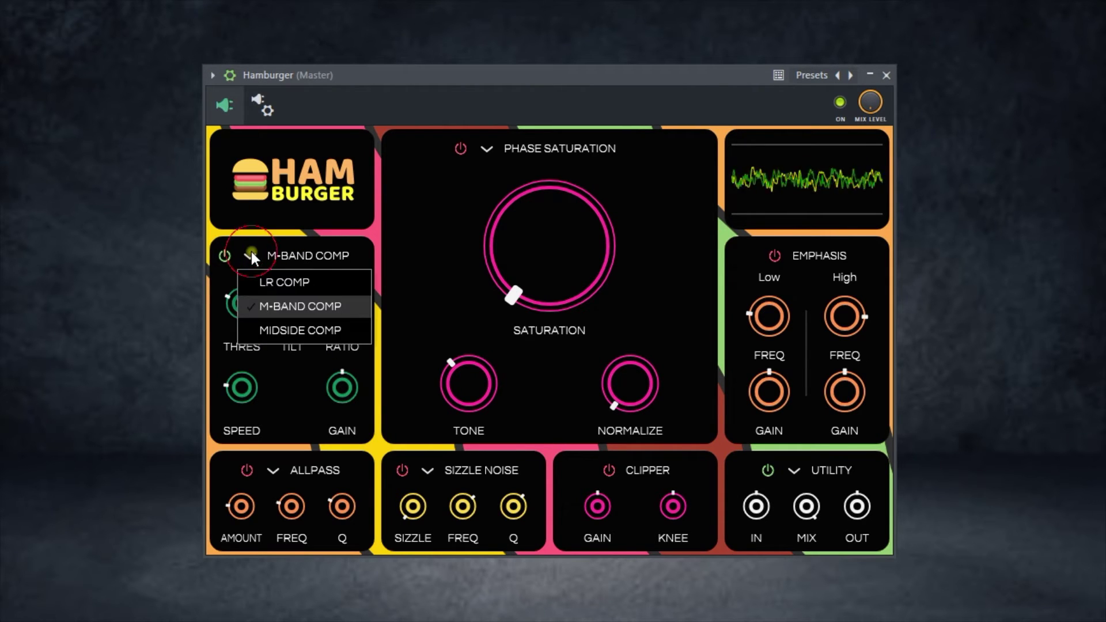
click(267, 330)
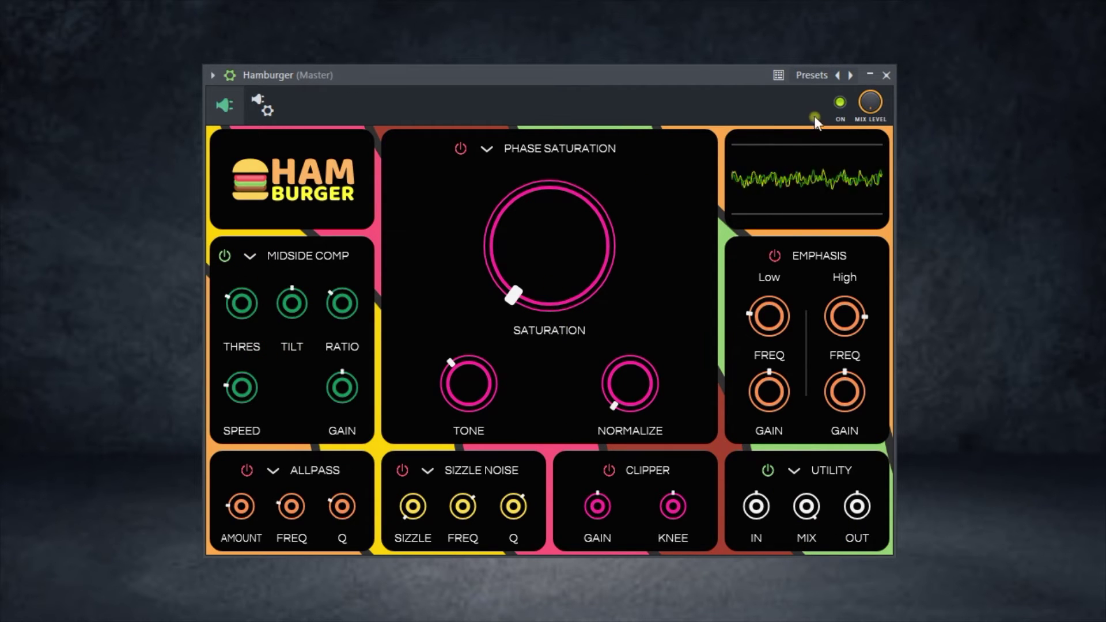
Toggle Hamburger off and back on, then lower the Midside threshold and try its gain.
click(840, 105)
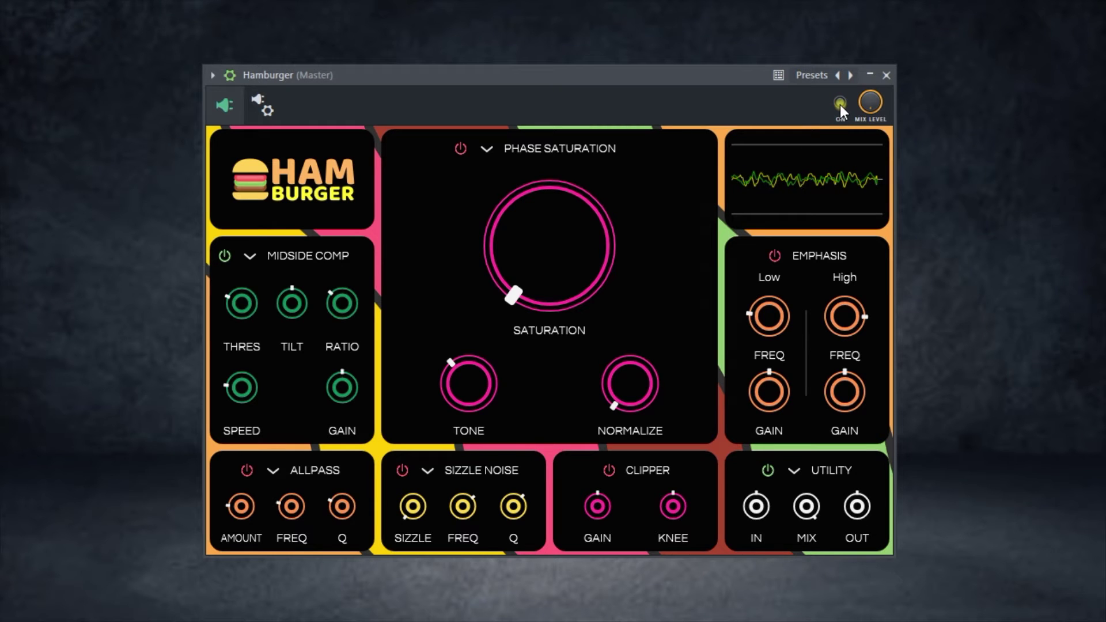
click(840, 105)
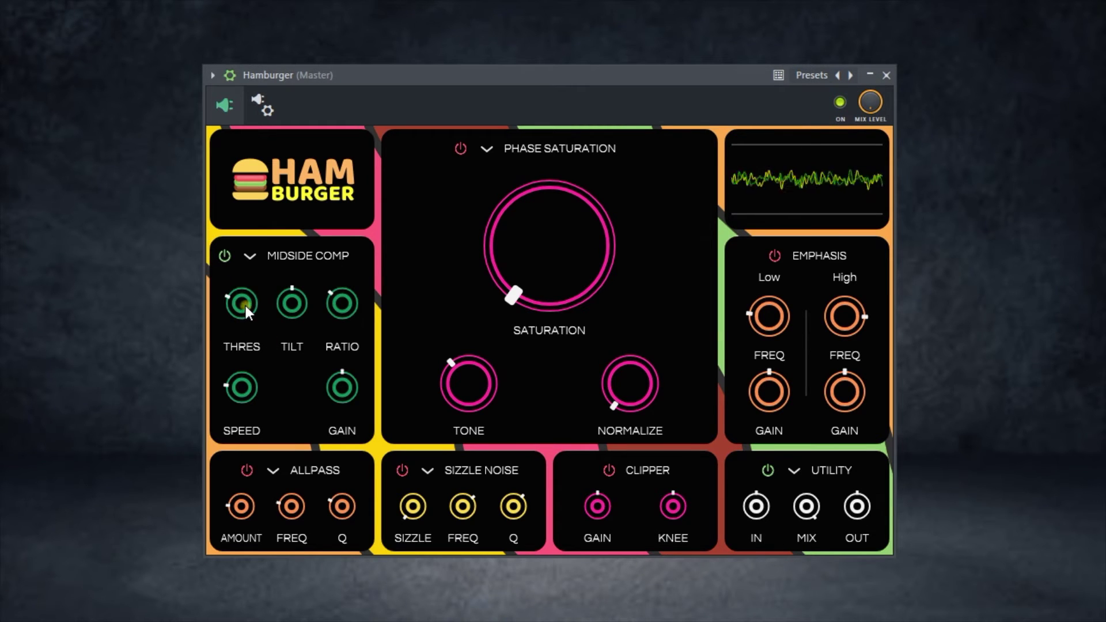
drag(244, 303, 244, 328)
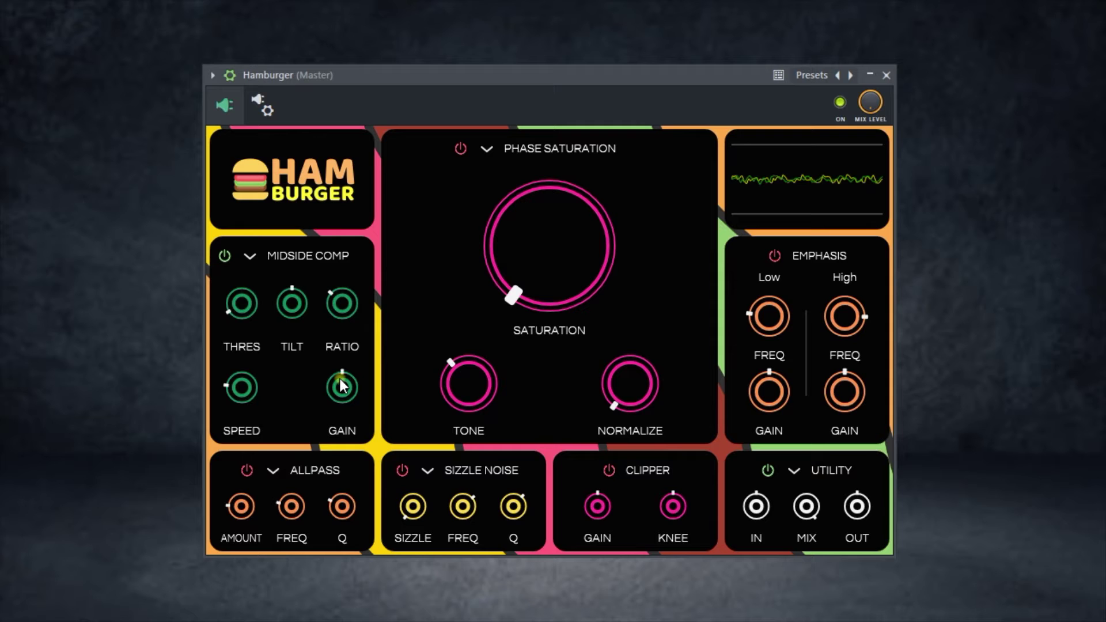
drag(342, 385, 339, 354)
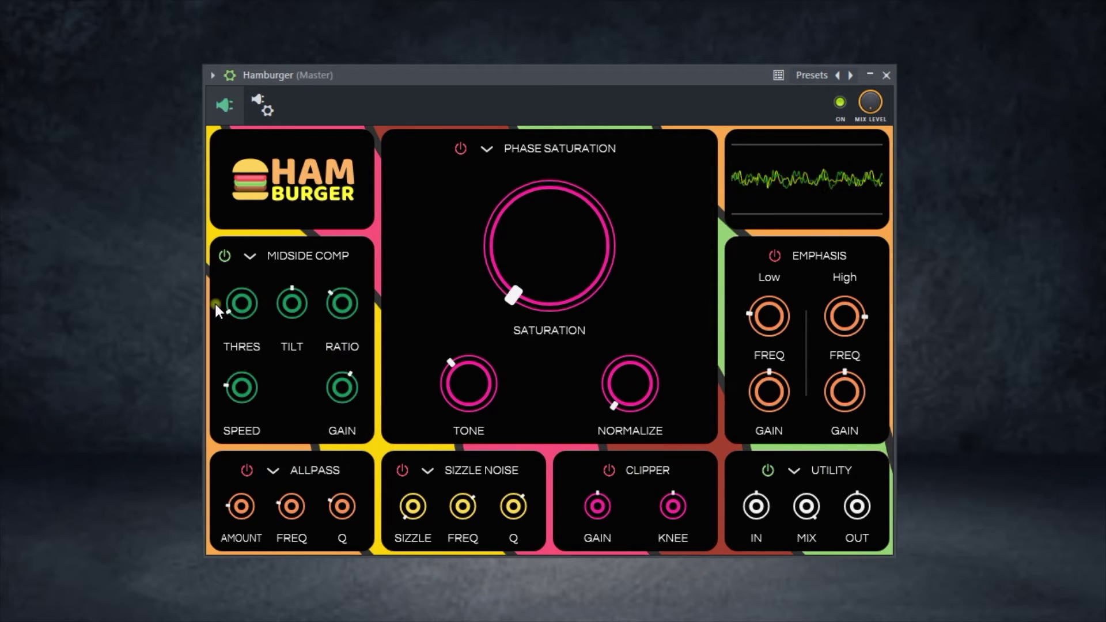
Turn on the Allpass stage and try its amount, frequency (up to 20000 Hz) and Q.
click(246, 470)
drag(248, 486, 274, 441)
drag(291, 506, 274, 316)
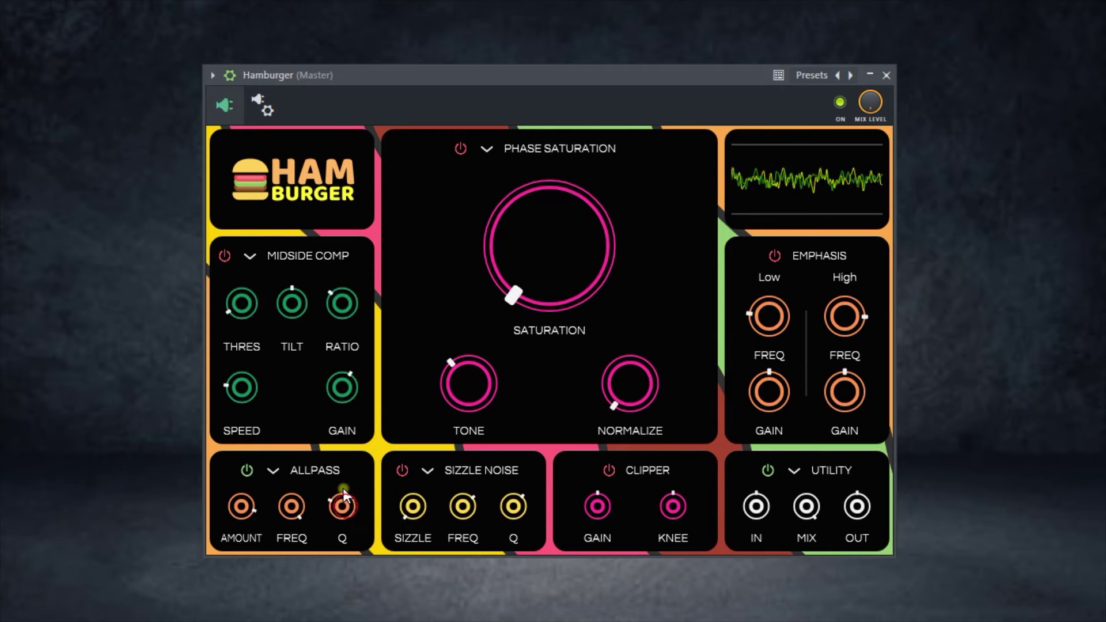
drag(342, 506, 331, 418)
drag(299, 499, 300, 554)
drag(234, 487, 234, 447)
Replace Allpass with Grunge at mid amount and 0.00 tone, and max sizzle at 100.00.
click(274, 471)
click(284, 521)
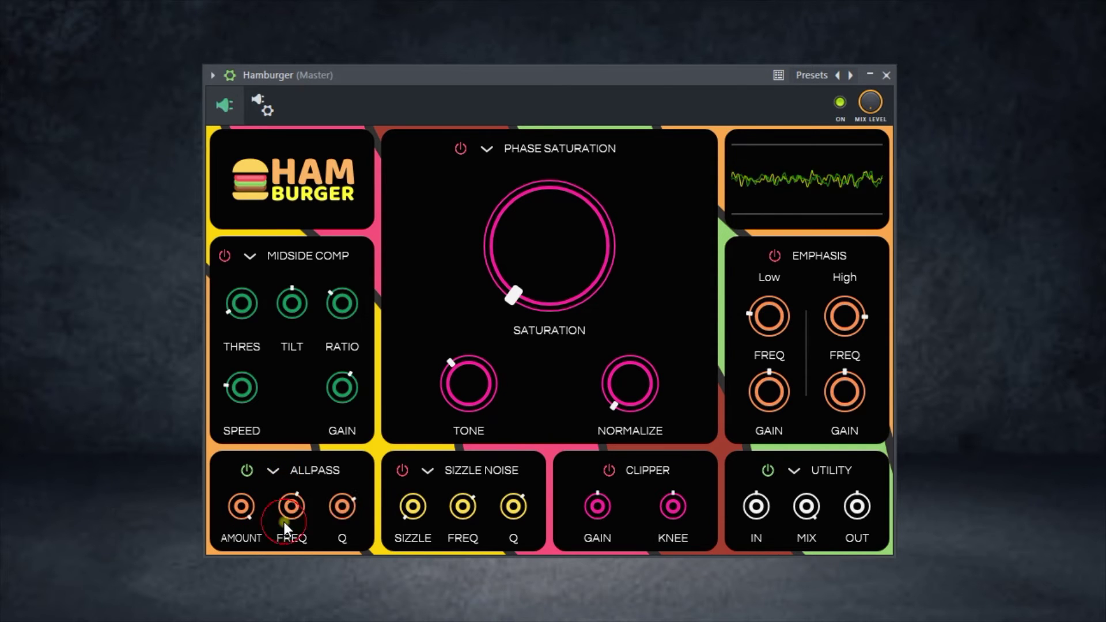
drag(252, 489, 245, 396)
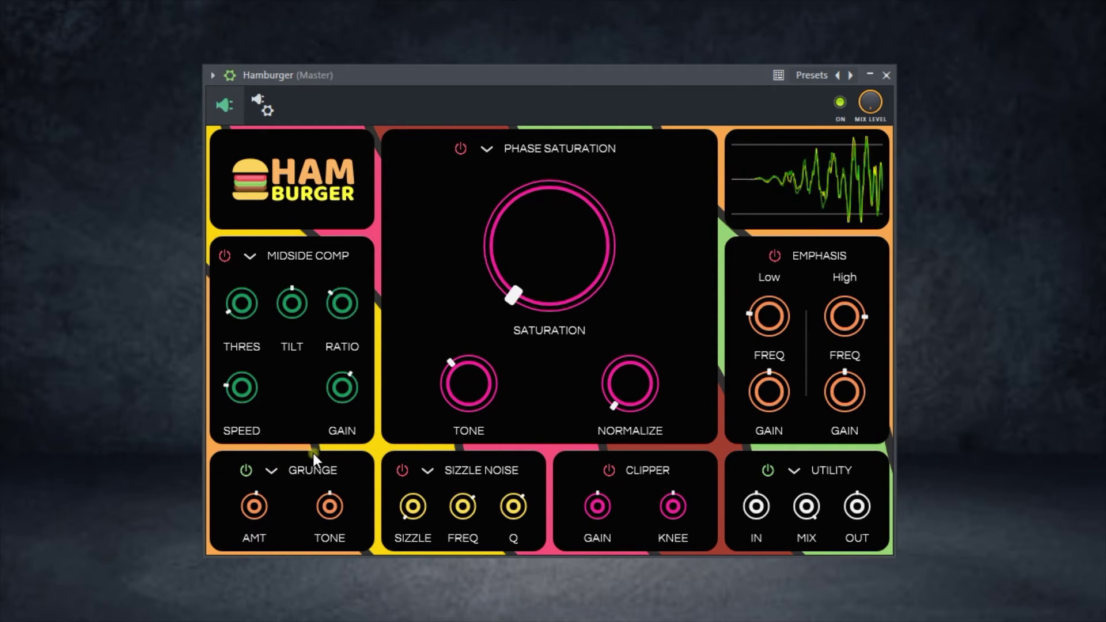
drag(330, 506, 209, 219)
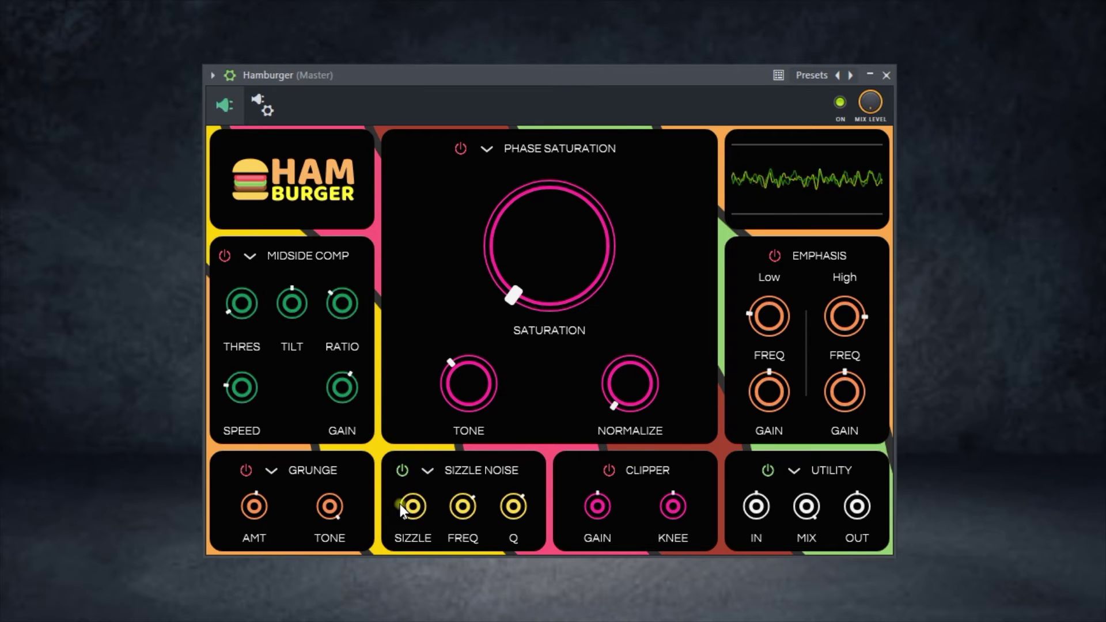
drag(409, 510, 371, 276)
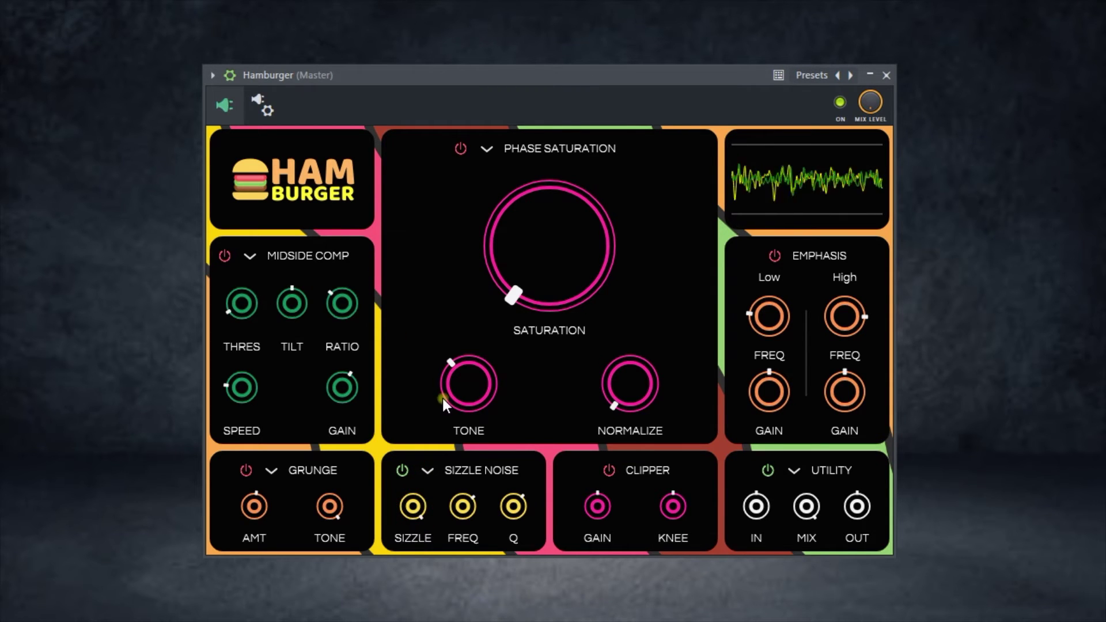
Try the noise stage as Erosion Noise with a lower amount, then as Bit Noise.
click(431, 471)
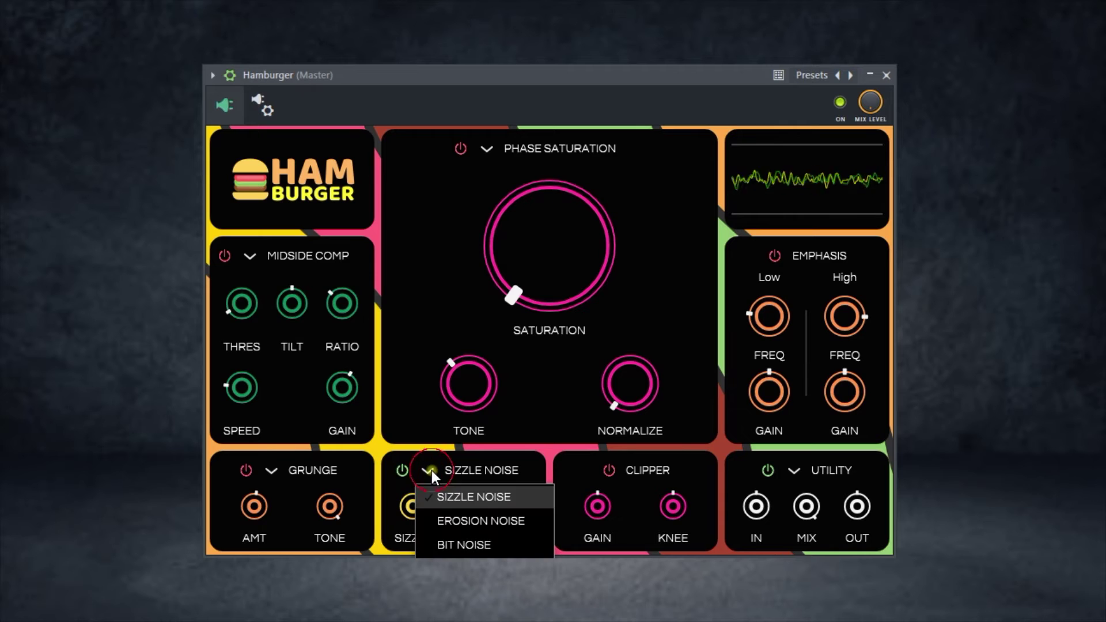
click(447, 520)
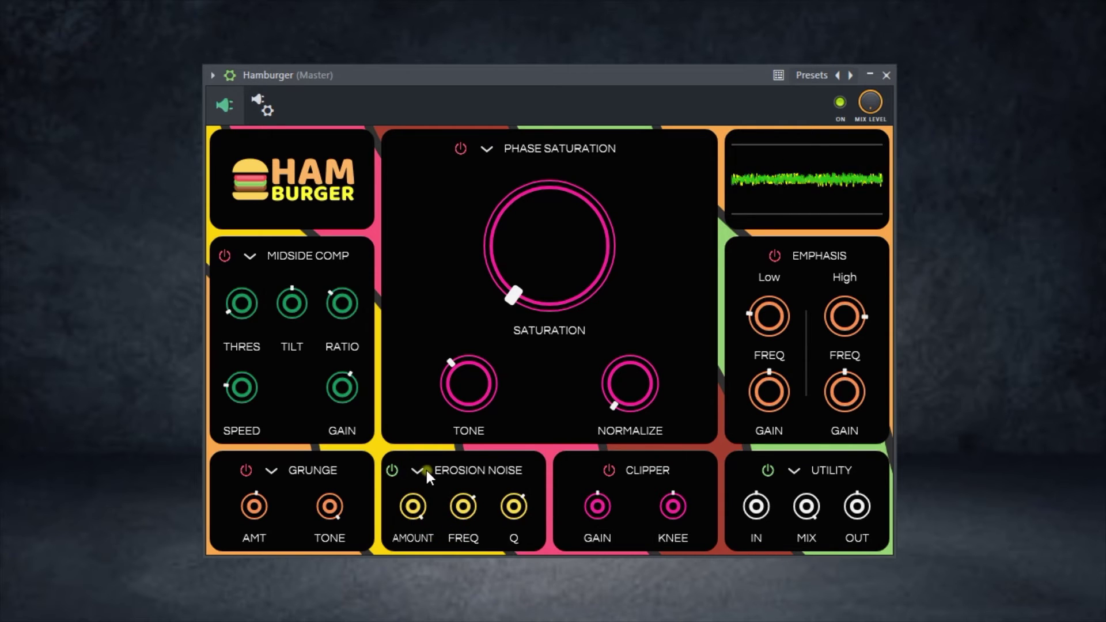
drag(415, 505, 415, 539)
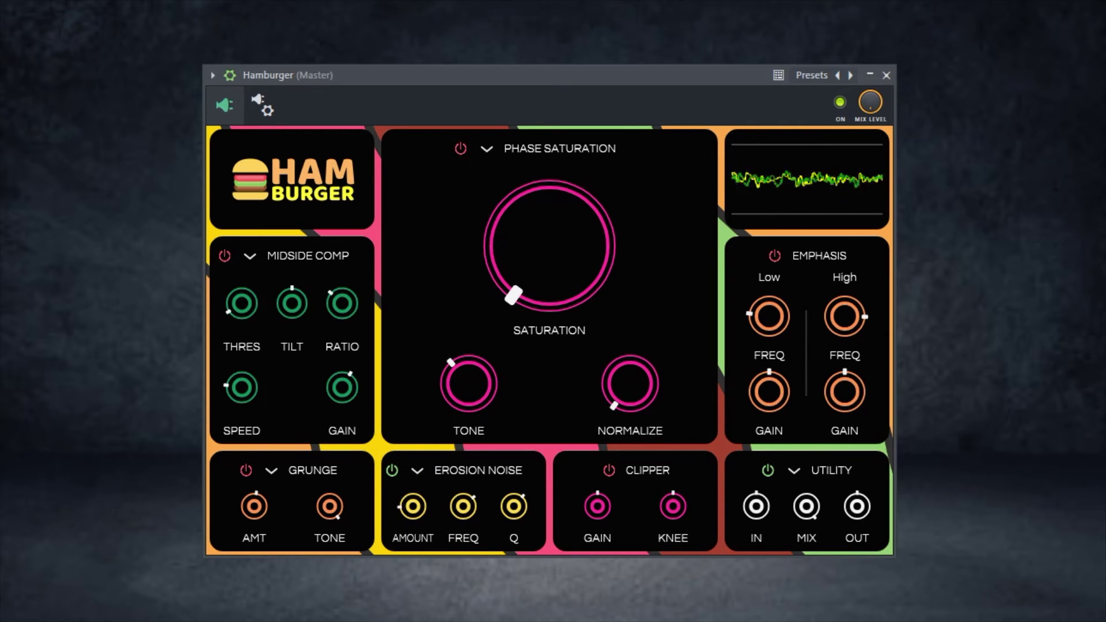
click(416, 471)
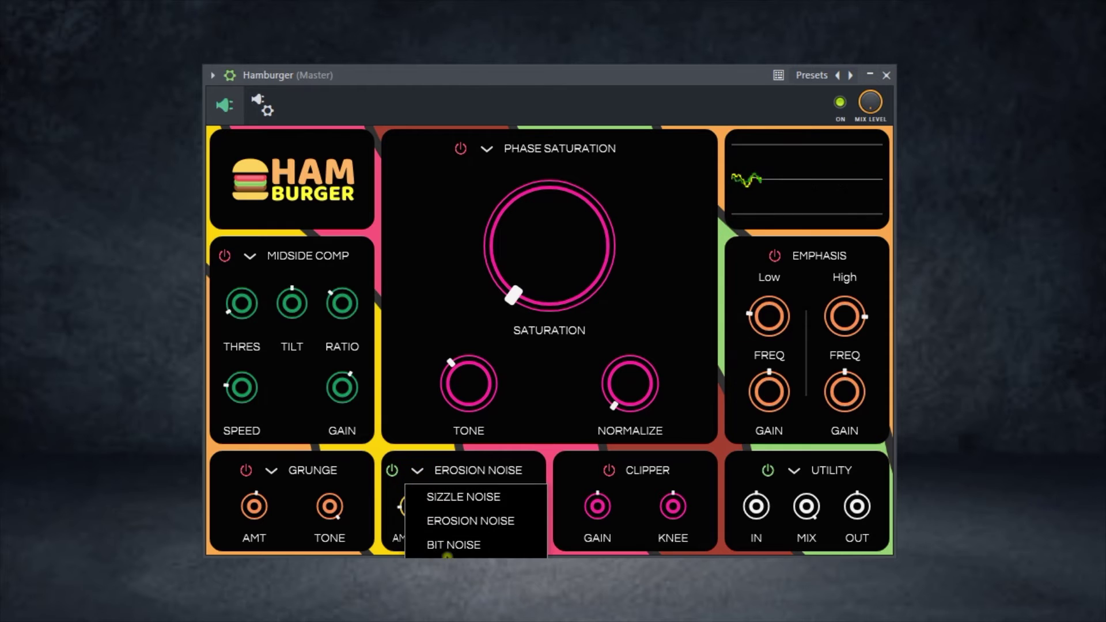
click(447, 545)
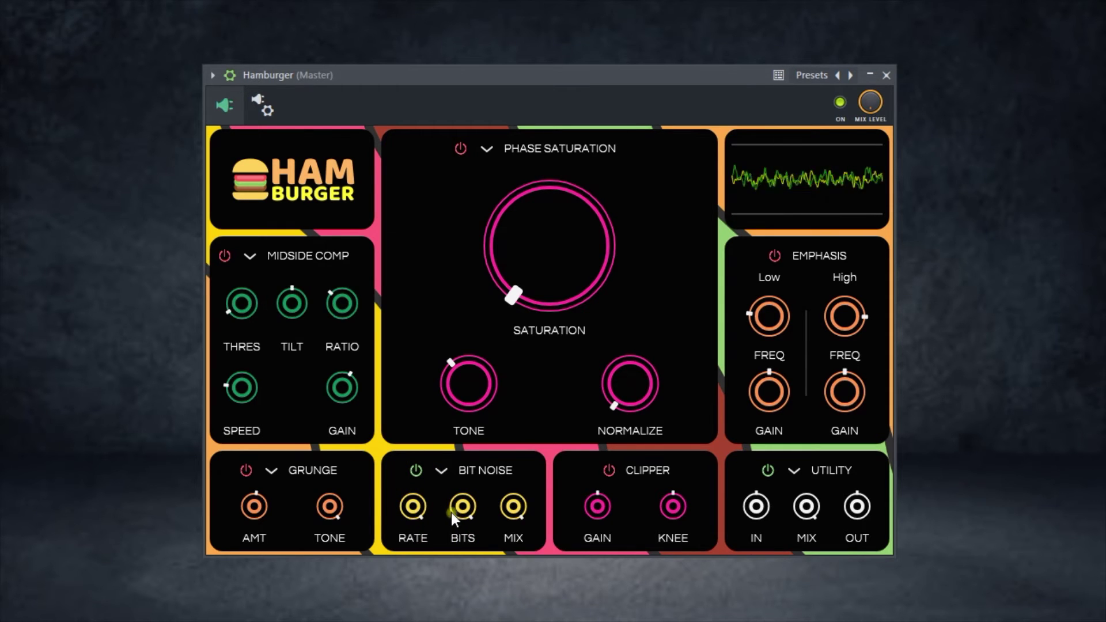
Try Gate Noise with an adjusted gate, then settle on Fizz Noise with fizzle near 28.
click(441, 471)
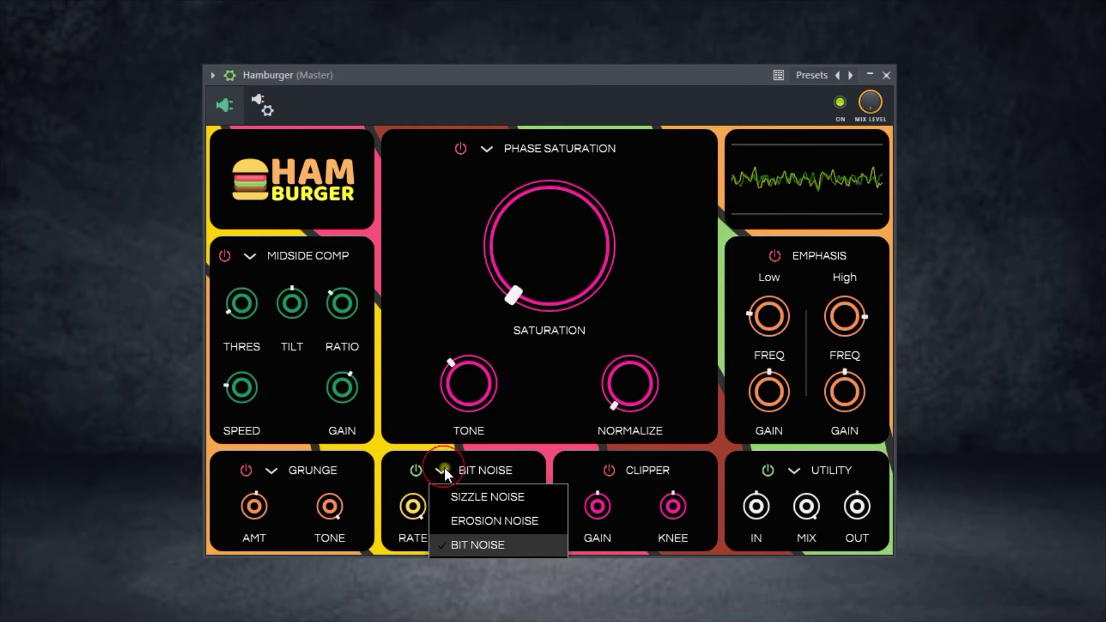
click(446, 545)
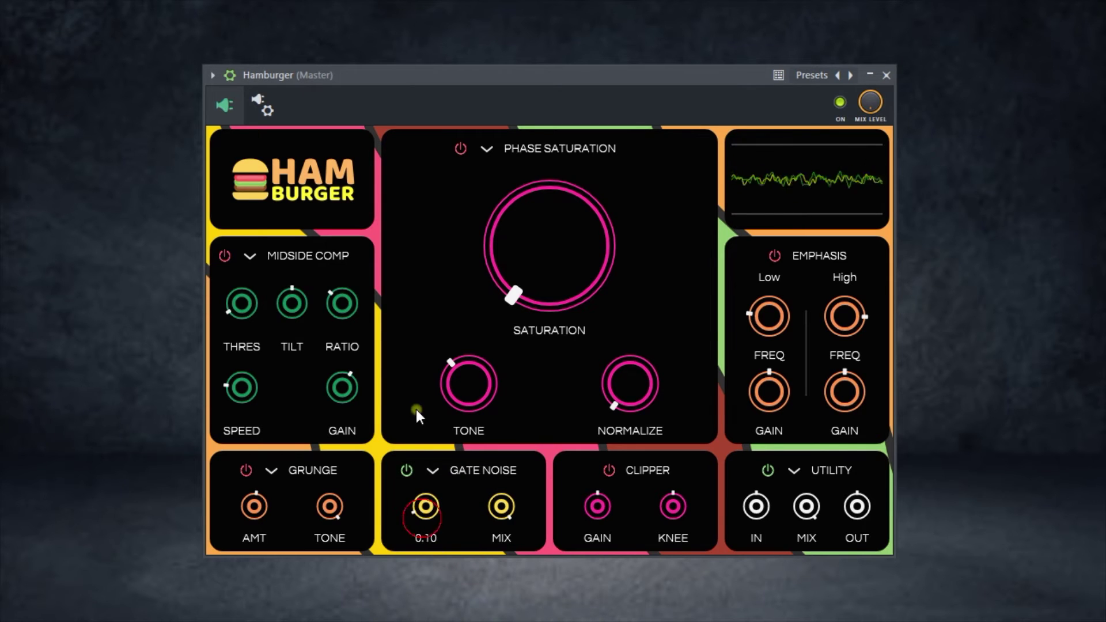
drag(416, 409, 424, 434)
click(432, 471)
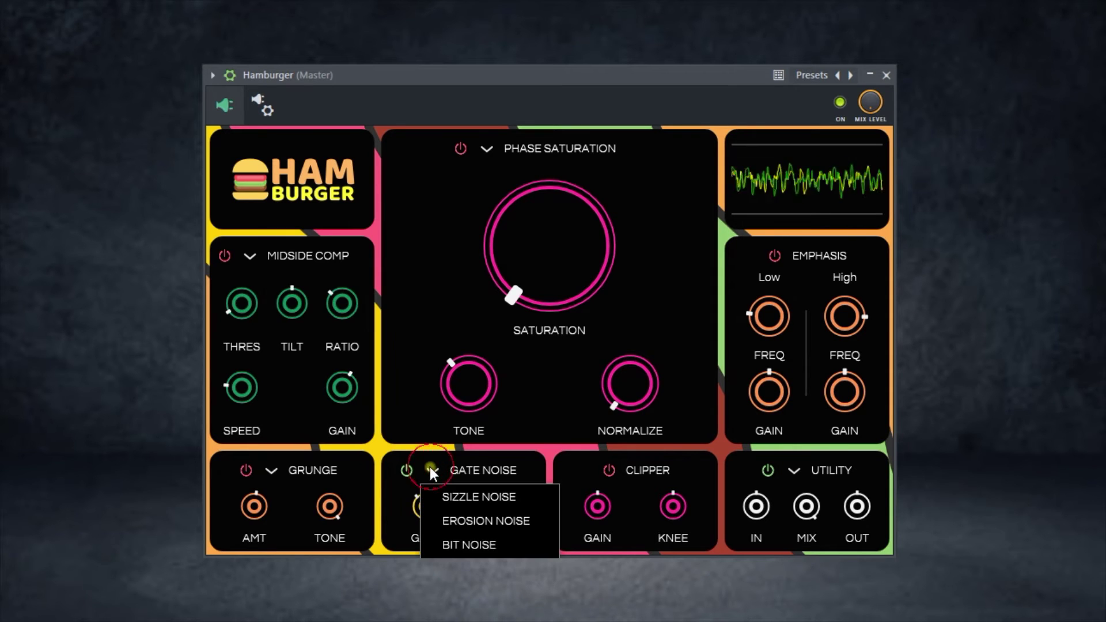
click(438, 546)
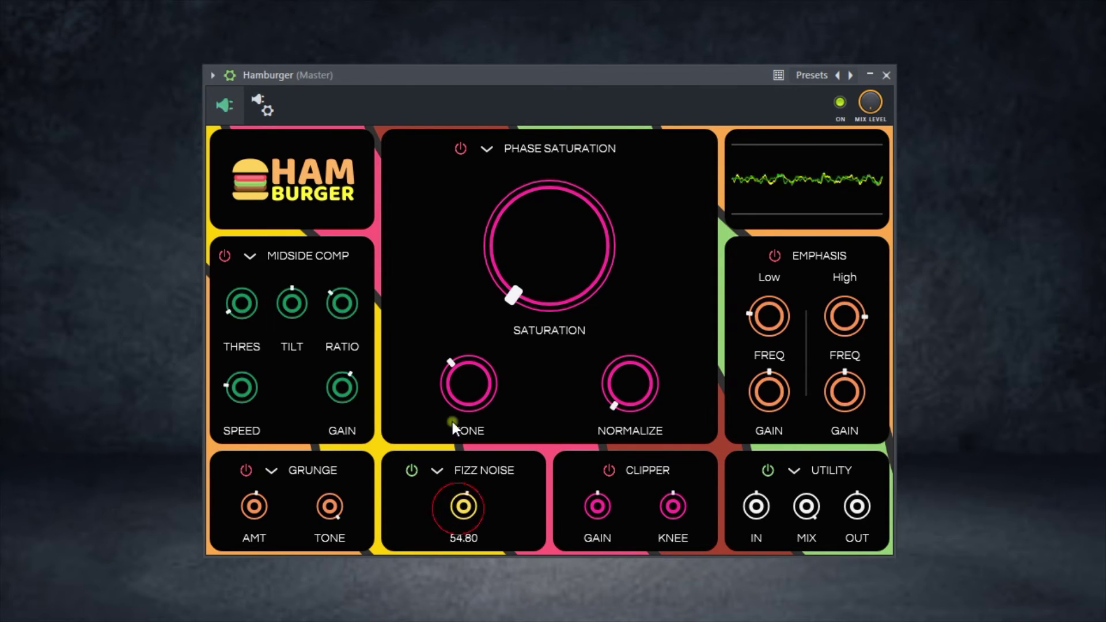
drag(451, 421, 448, 489)
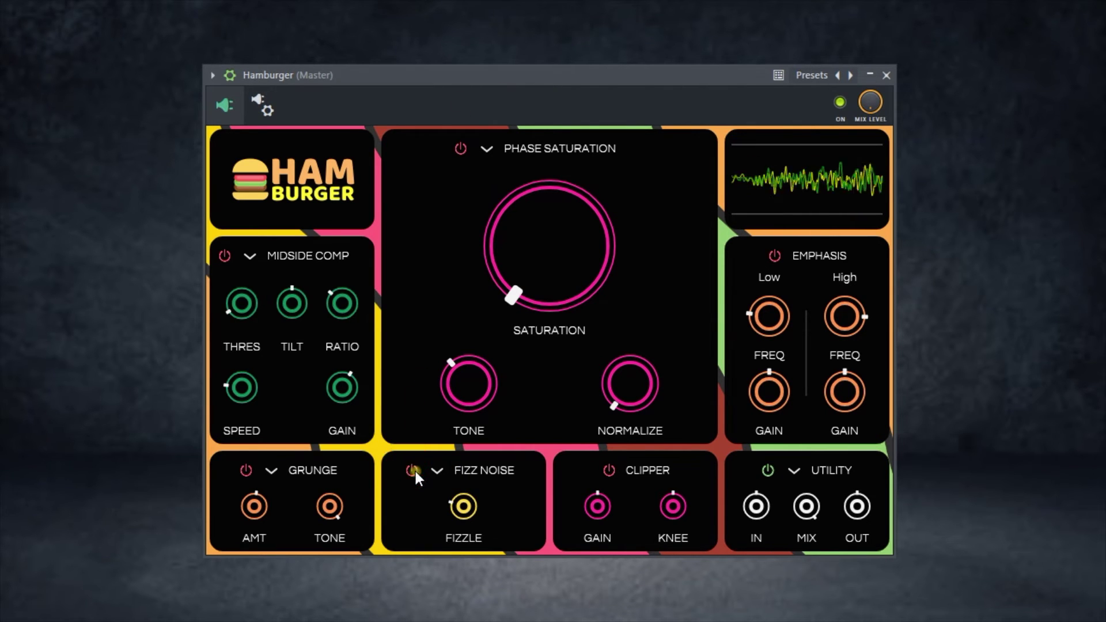
Turn on the Clipper with knee 0.00 and gain re-centred, switch it off, then enable Emphasis.
click(609, 471)
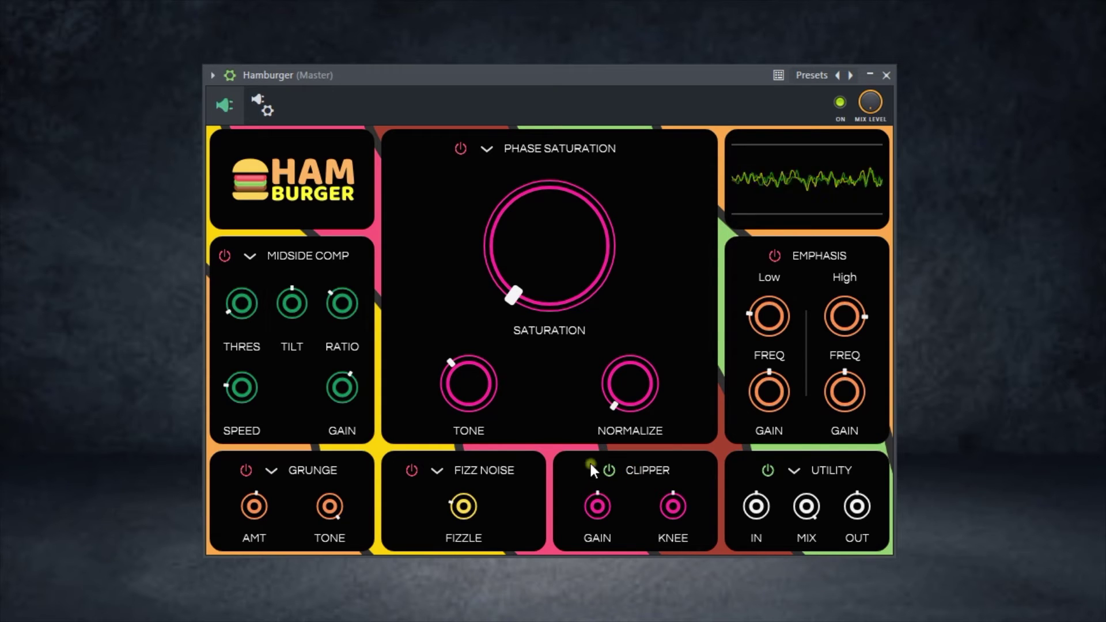
drag(672, 506, 672, 573)
drag(607, 493, 669, 415)
drag(603, 510, 603, 526)
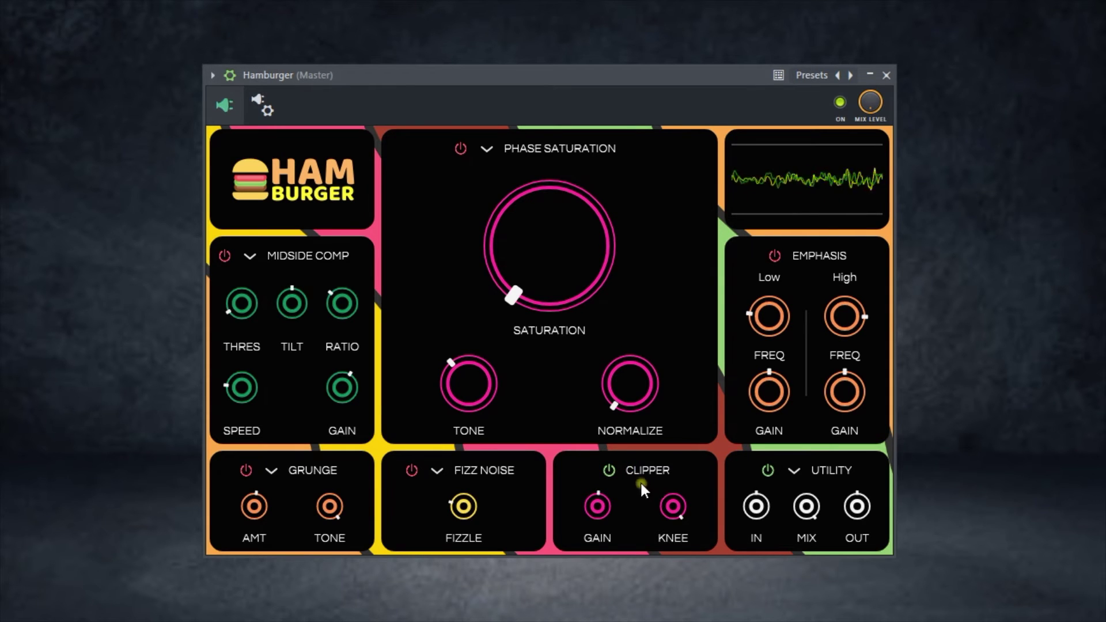
click(608, 473)
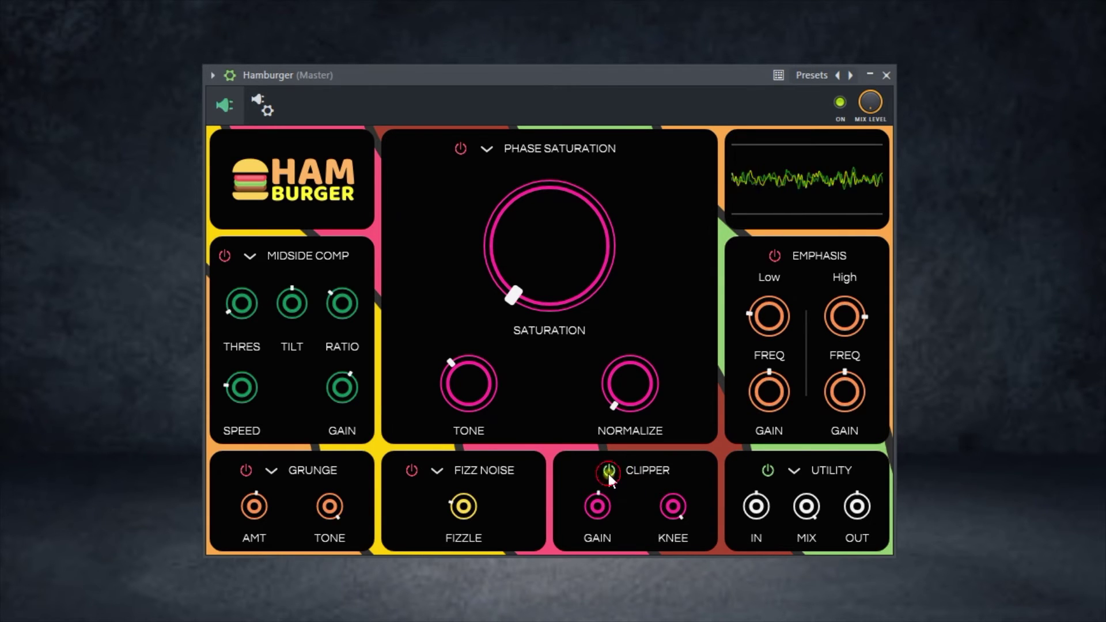
click(770, 462)
click(772, 257)
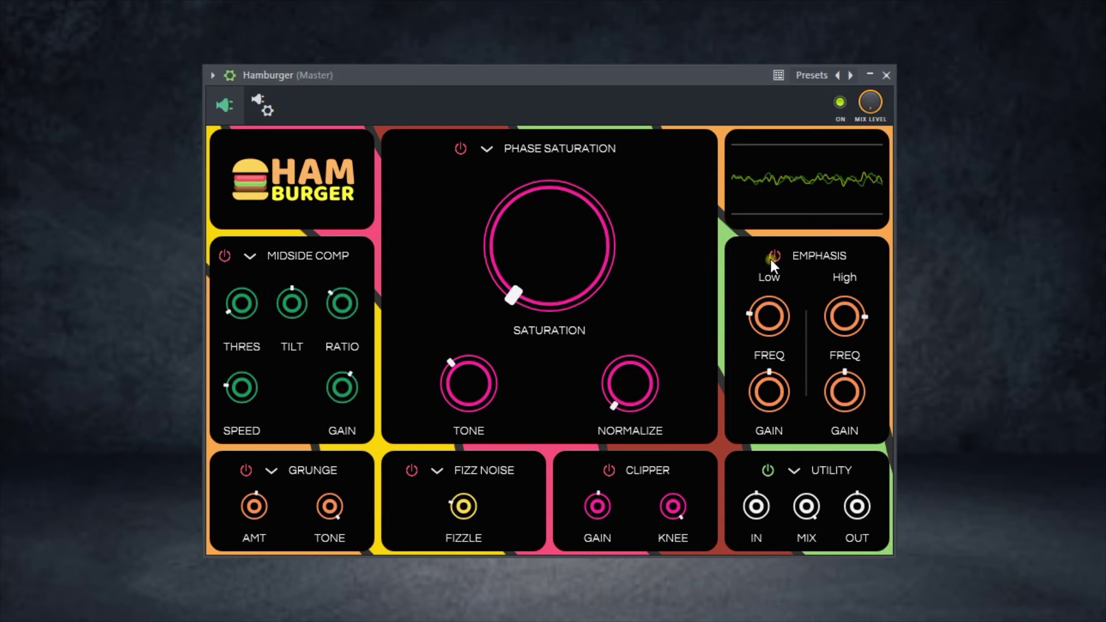
Push both Emphasis frequencies to 20000 Hz, boost gains to 18 dB, then drop low gain to 3 dB.
drag(762, 334, 874, 210)
drag(863, 289, 835, 160)
drag(787, 406, 763, 271)
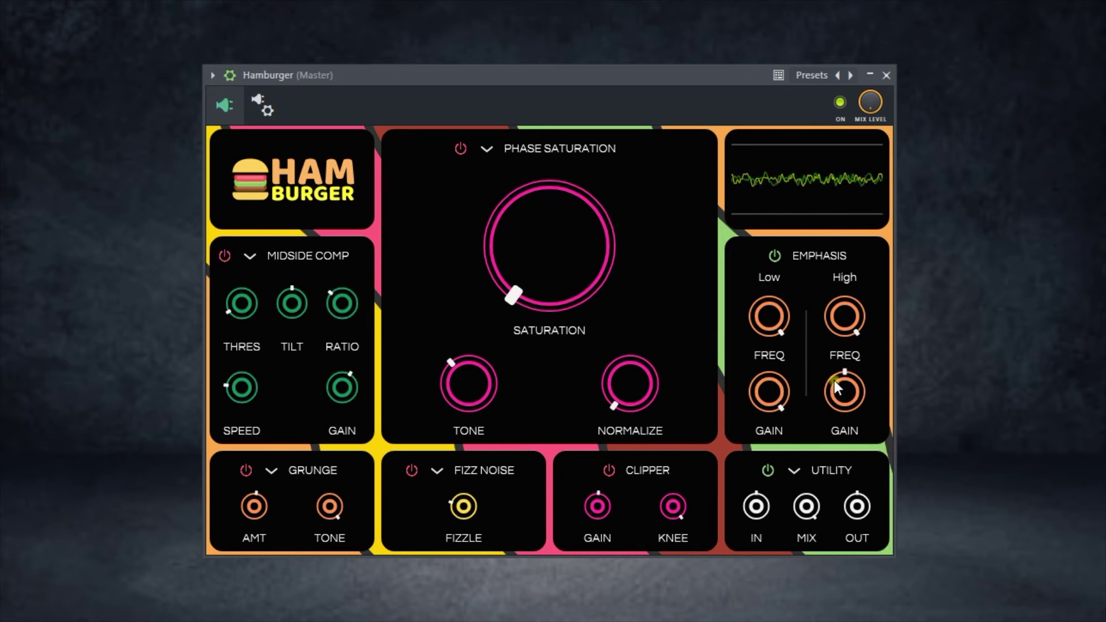
drag(835, 380, 829, 476)
drag(776, 396, 772, 485)
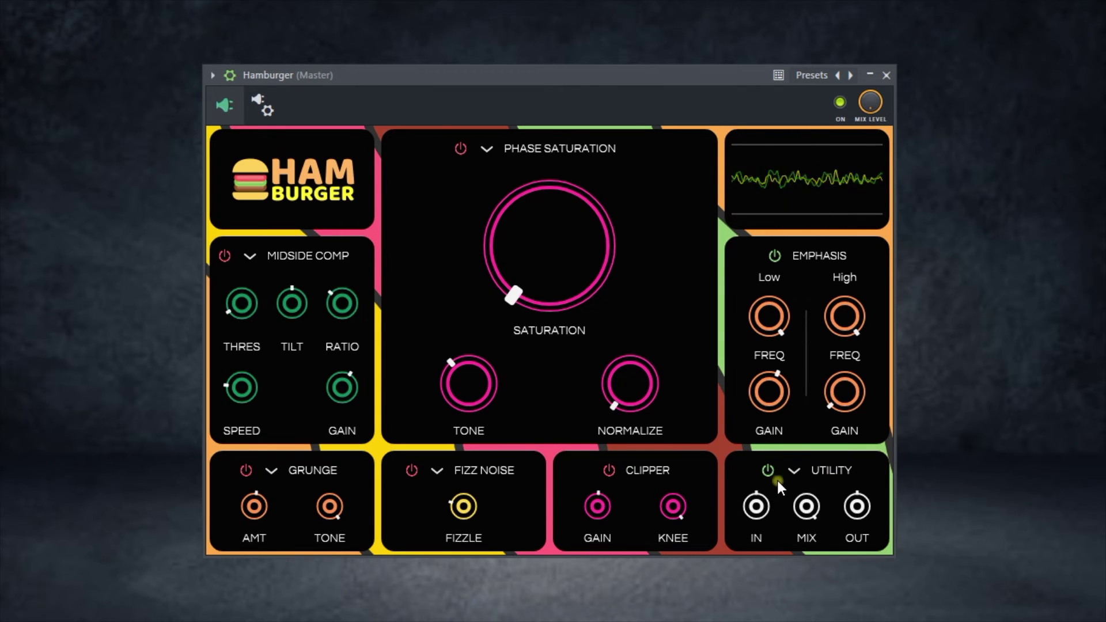
Open and dismiss the preset options menu, then stop playback.
right_click(842, 78)
click(731, 79)
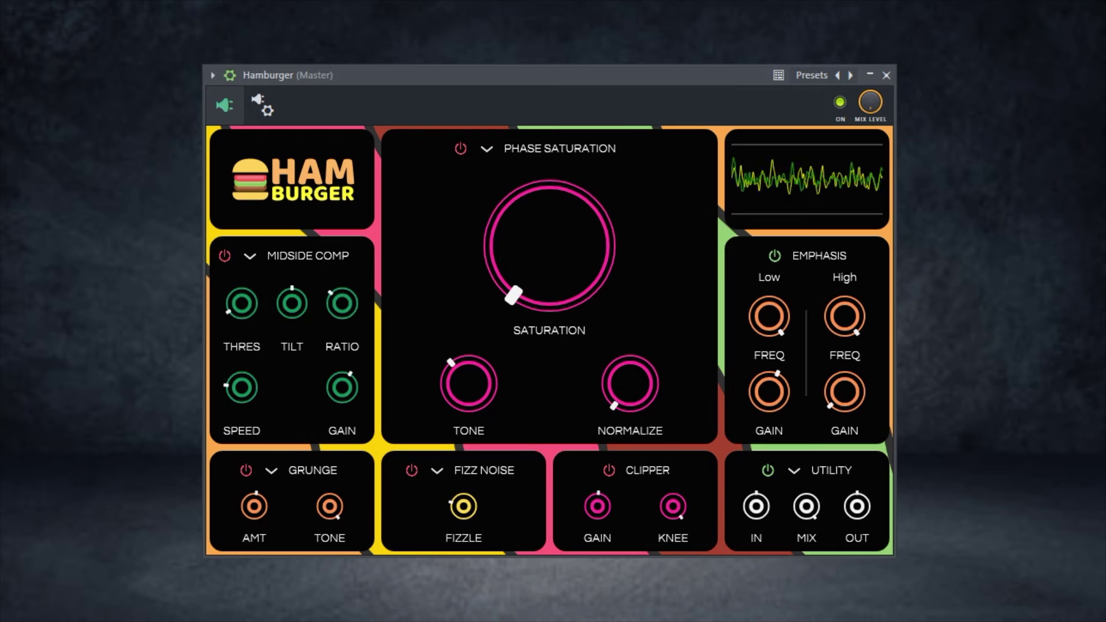
key(space)
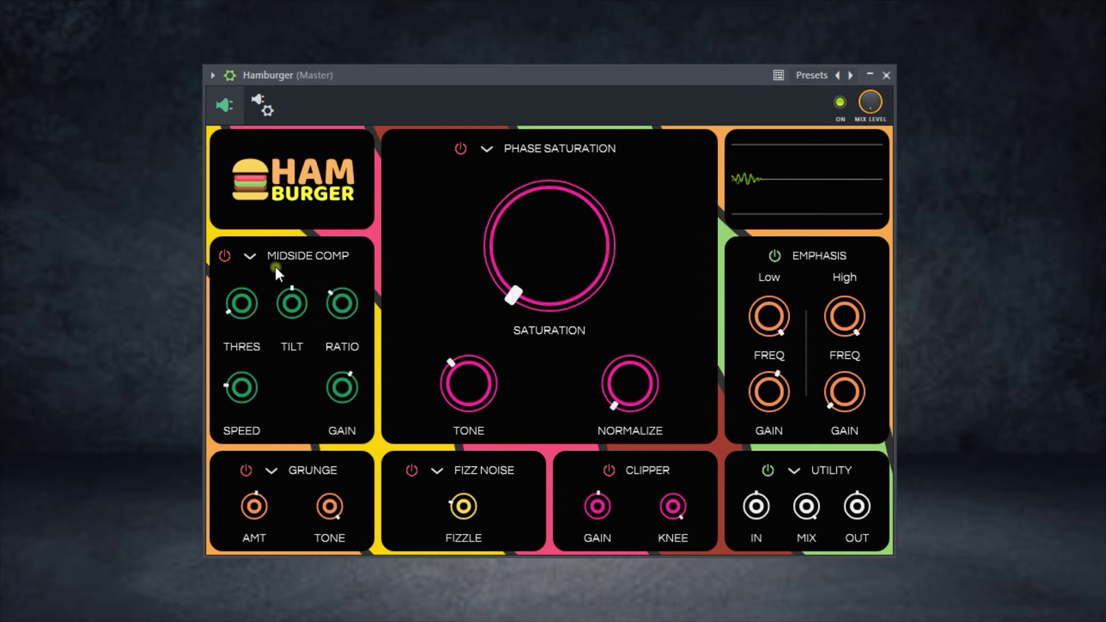
Switch Hamburger's compressor type to LR Comp.
click(254, 258)
click(253, 254)
click(261, 265)
click(275, 257)
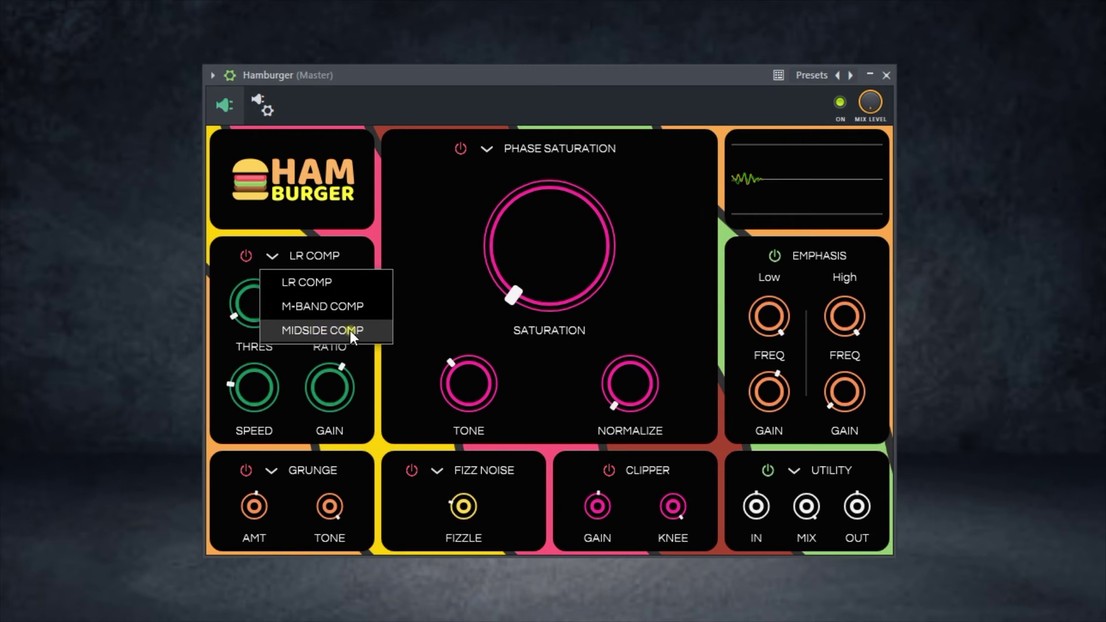
Review the saturation types and keep Phase Saturation selected.
click(436, 242)
click(487, 149)
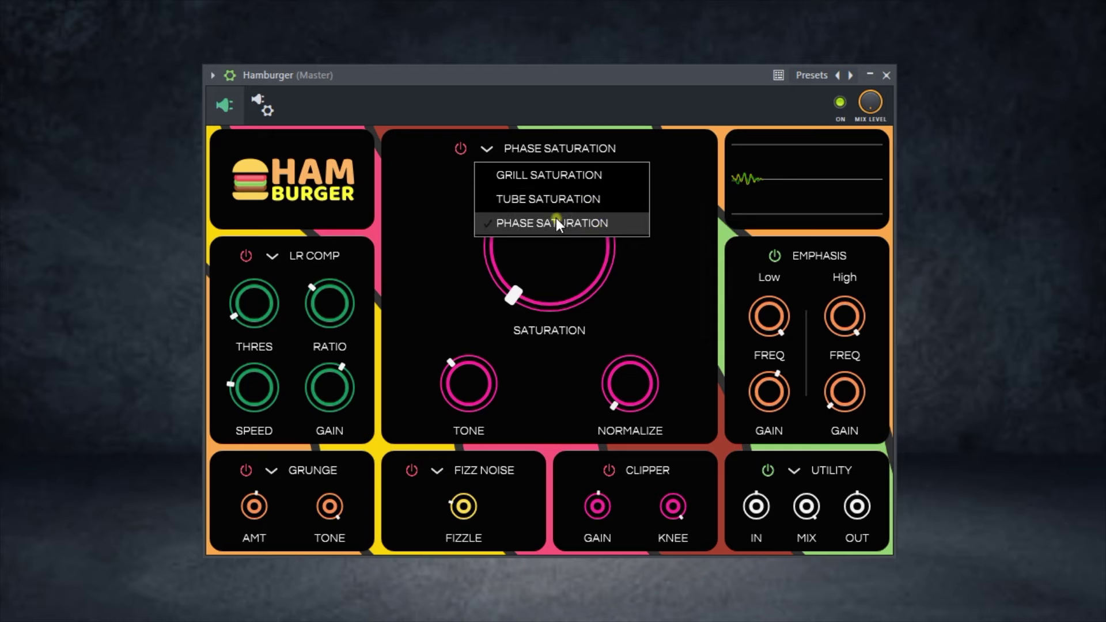
click(656, 273)
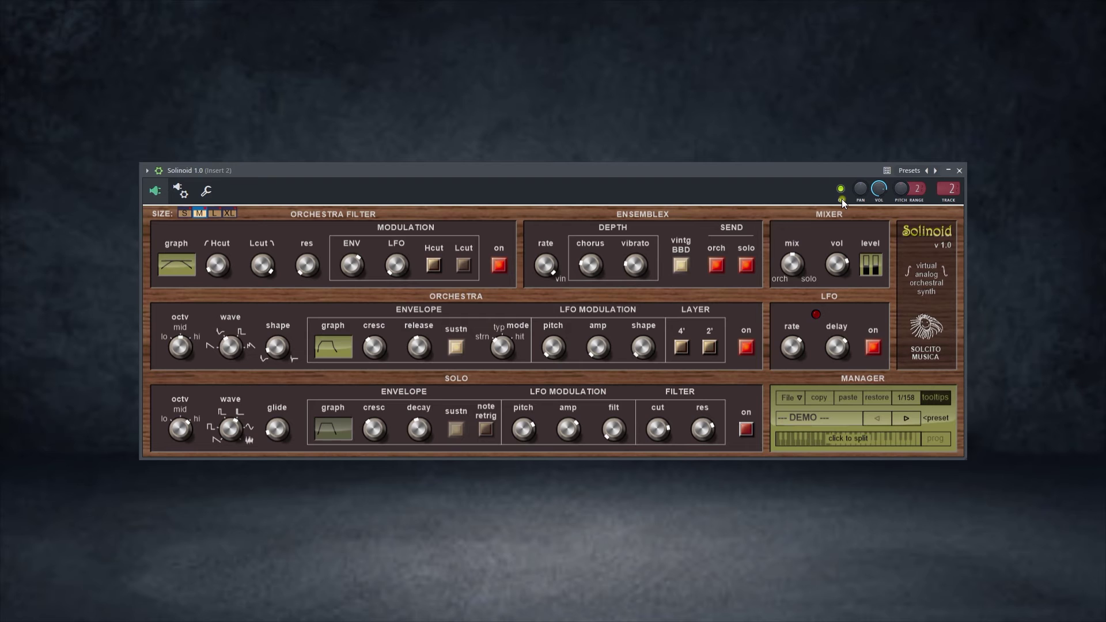
Step Solinoid through strings 6, brass, french horn 2, batsynth and mysterious planet to keyb split (9/158).
click(904, 418)
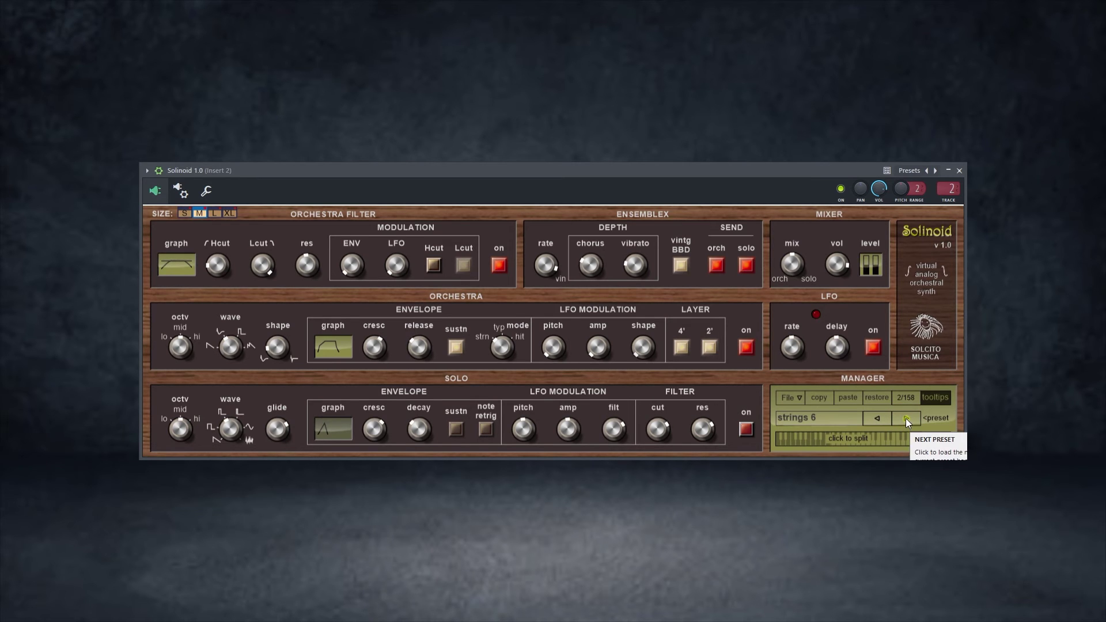
click(905, 419)
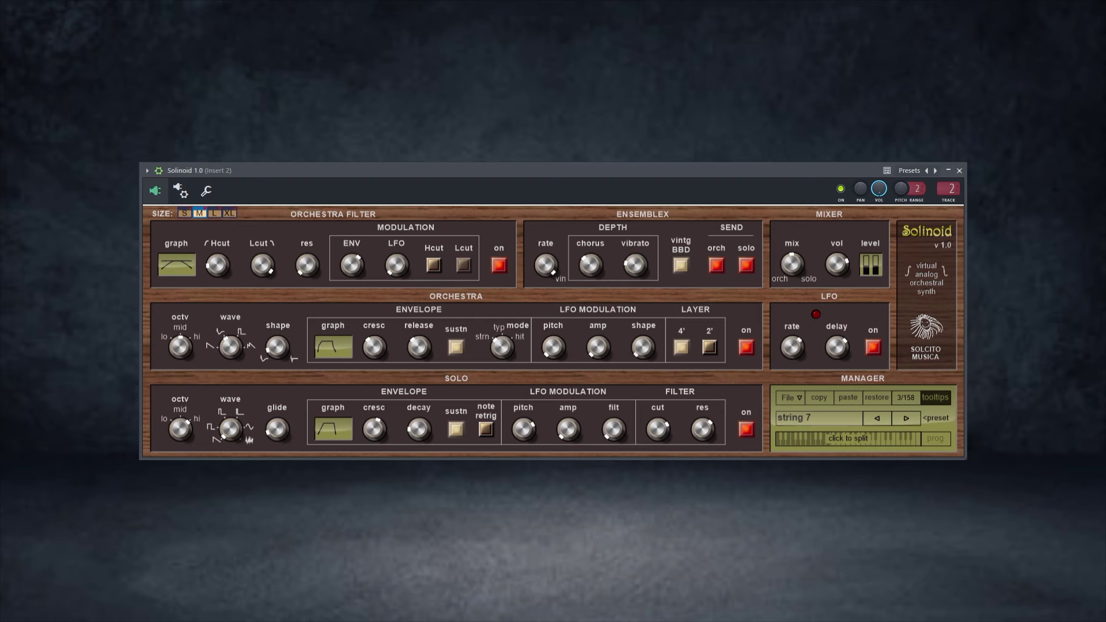
click(906, 418)
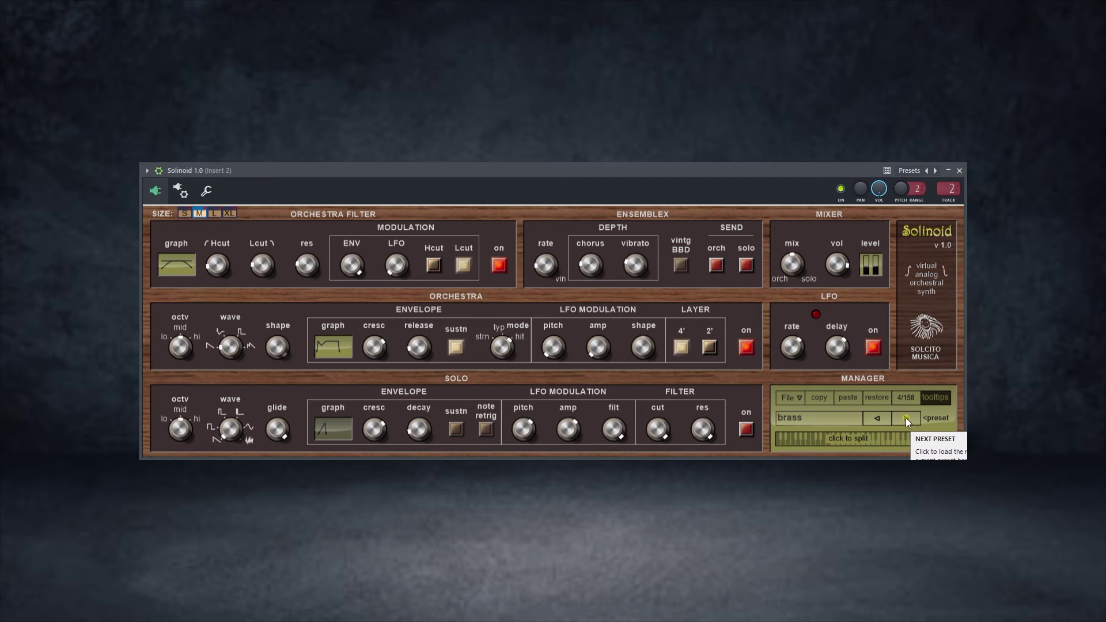
click(906, 418)
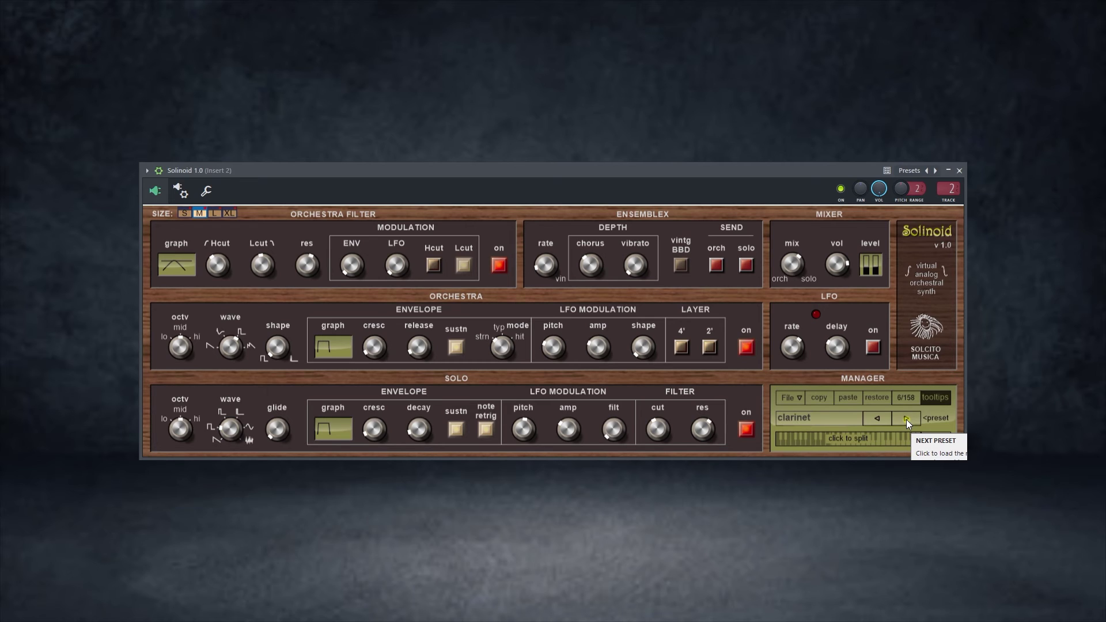
click(907, 420)
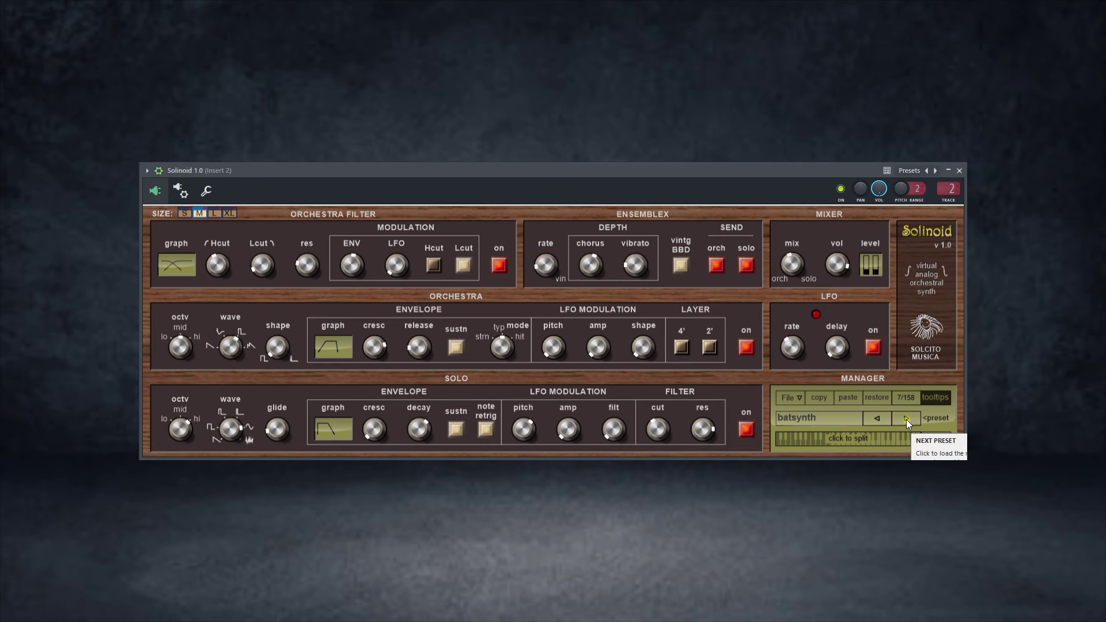
click(907, 420)
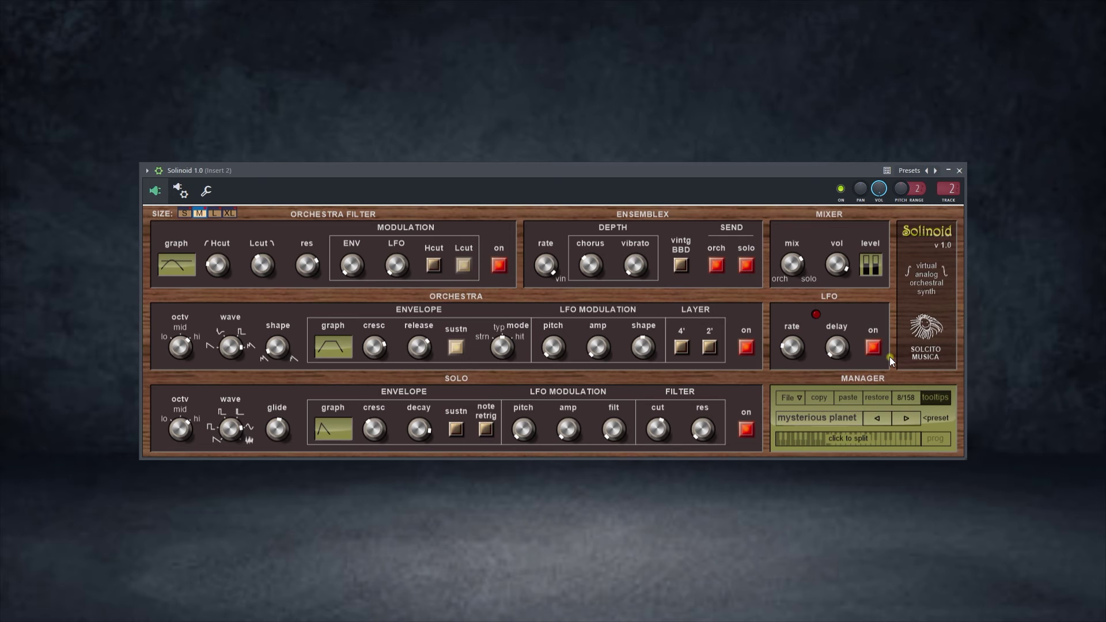
click(906, 418)
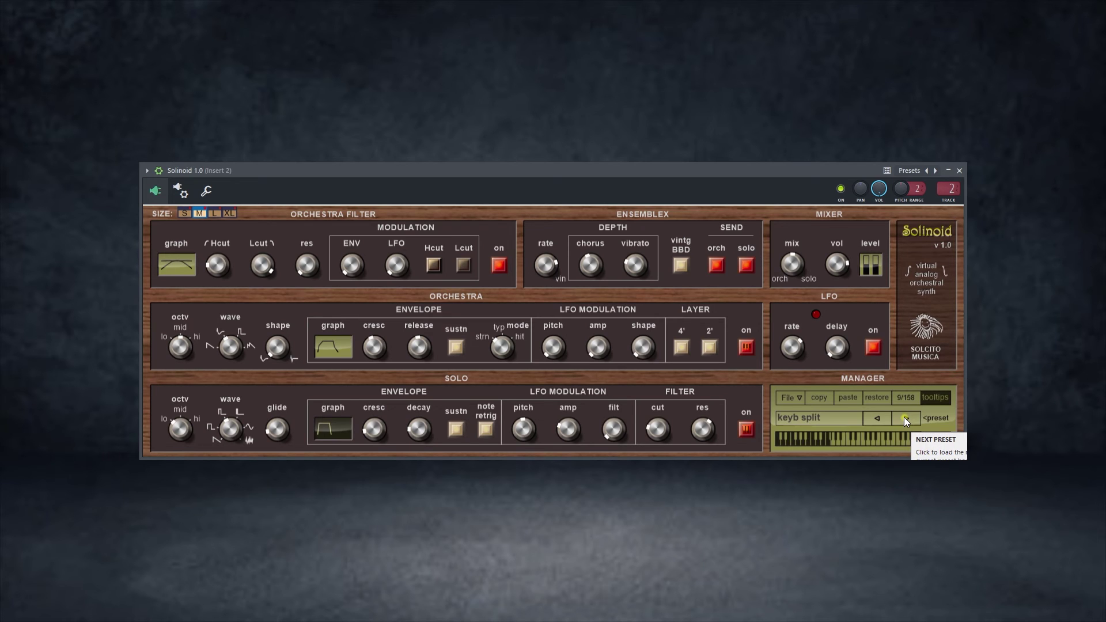
Audition brass combo, Moonraker love, airplanes, cat, atmos, pad 2 and organ 2 presets, reaching wah 2.
click(905, 418)
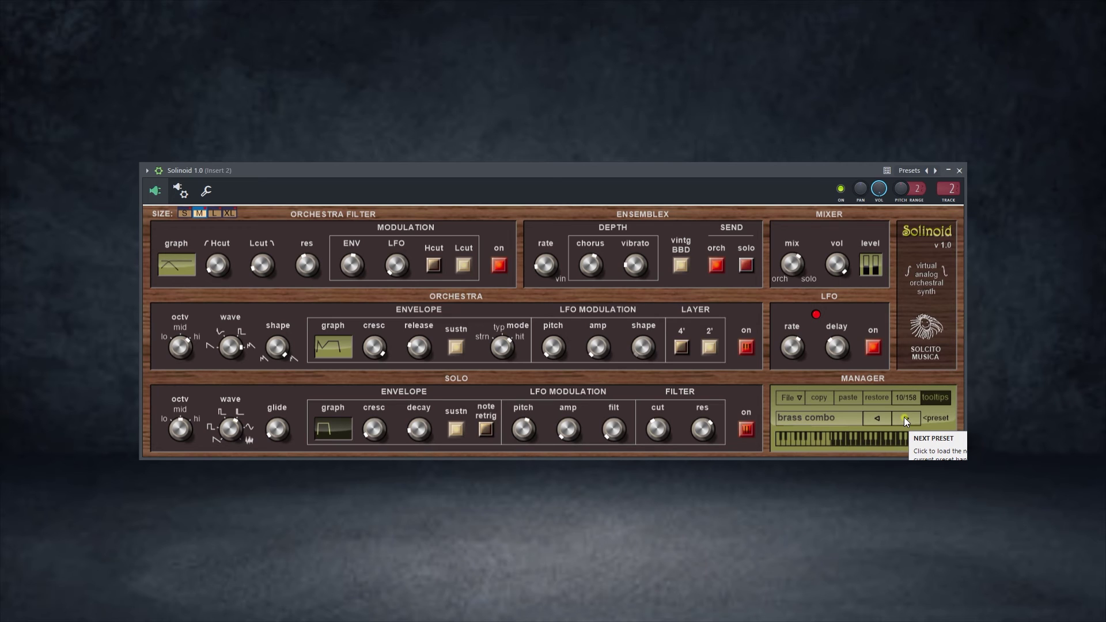
click(904, 419)
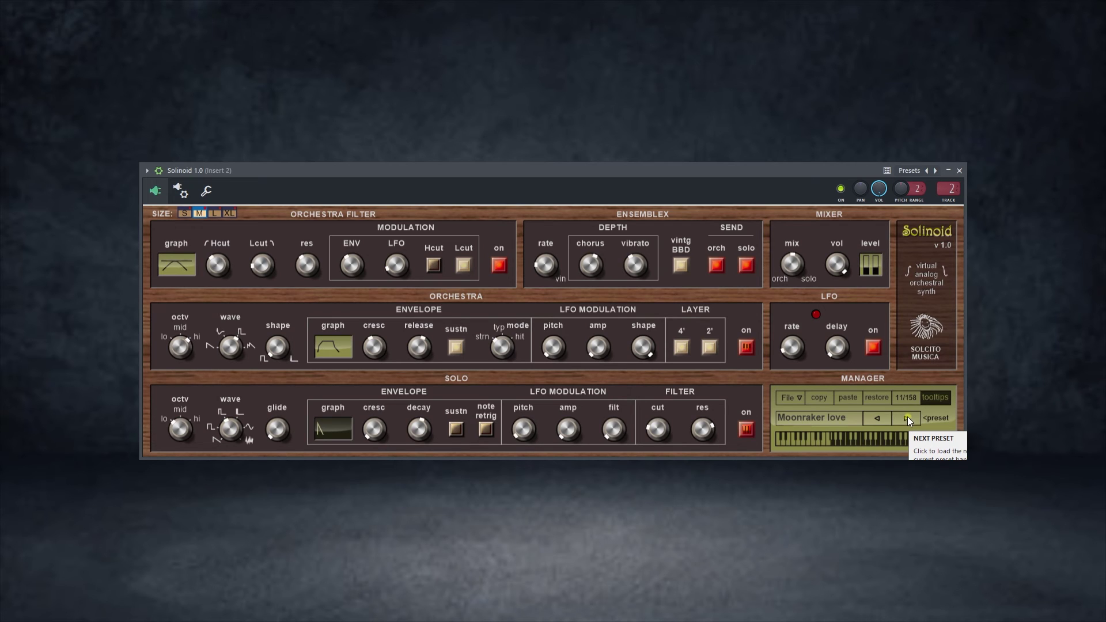
click(905, 418)
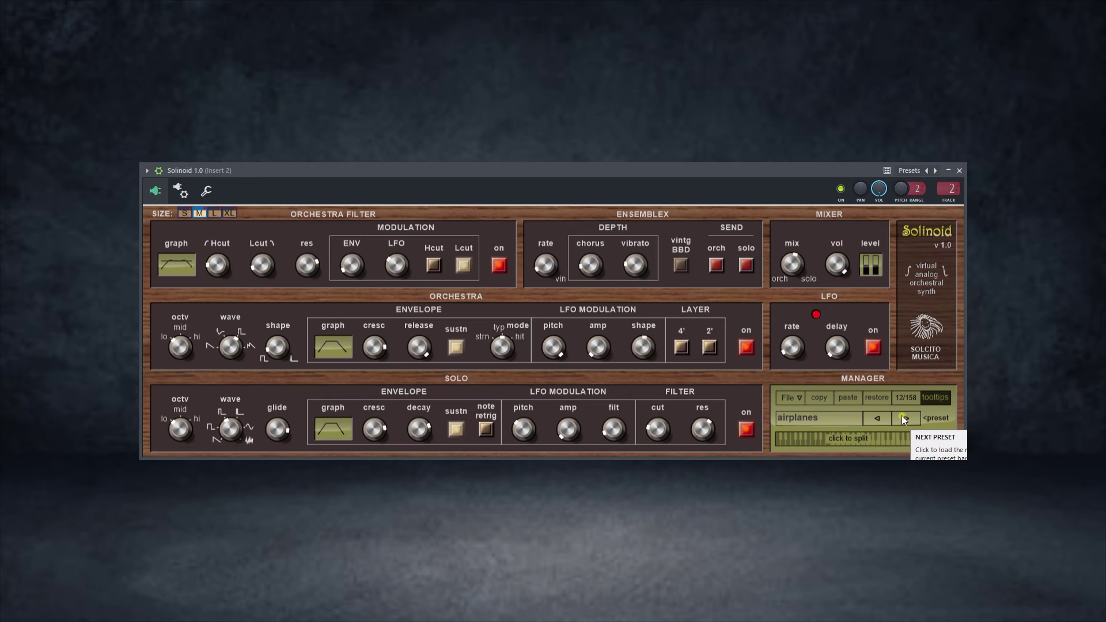
click(905, 418)
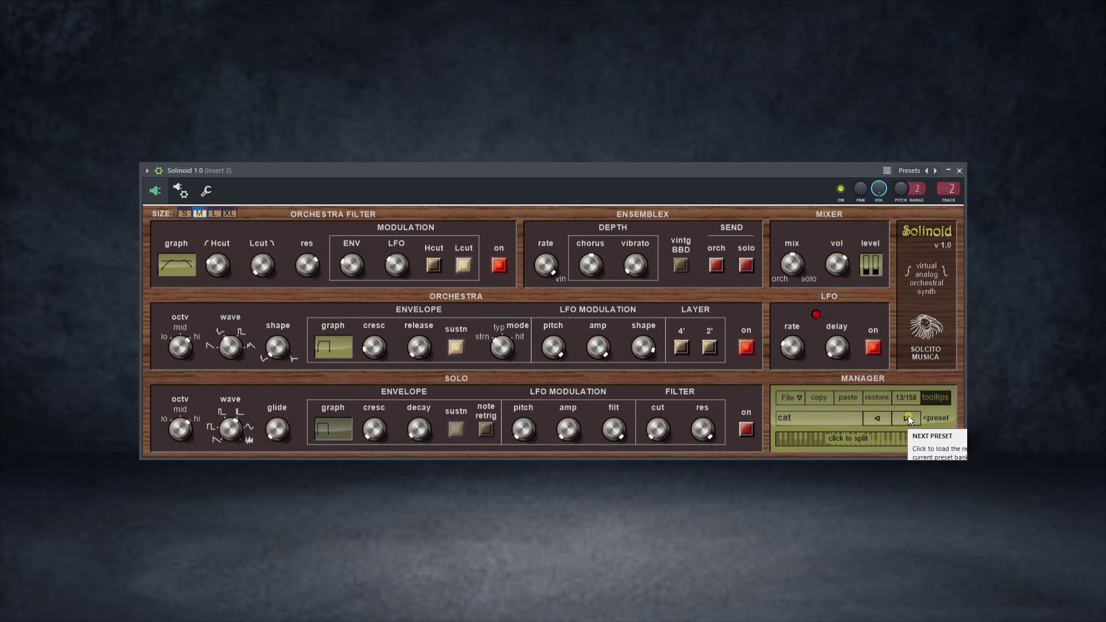
click(903, 416)
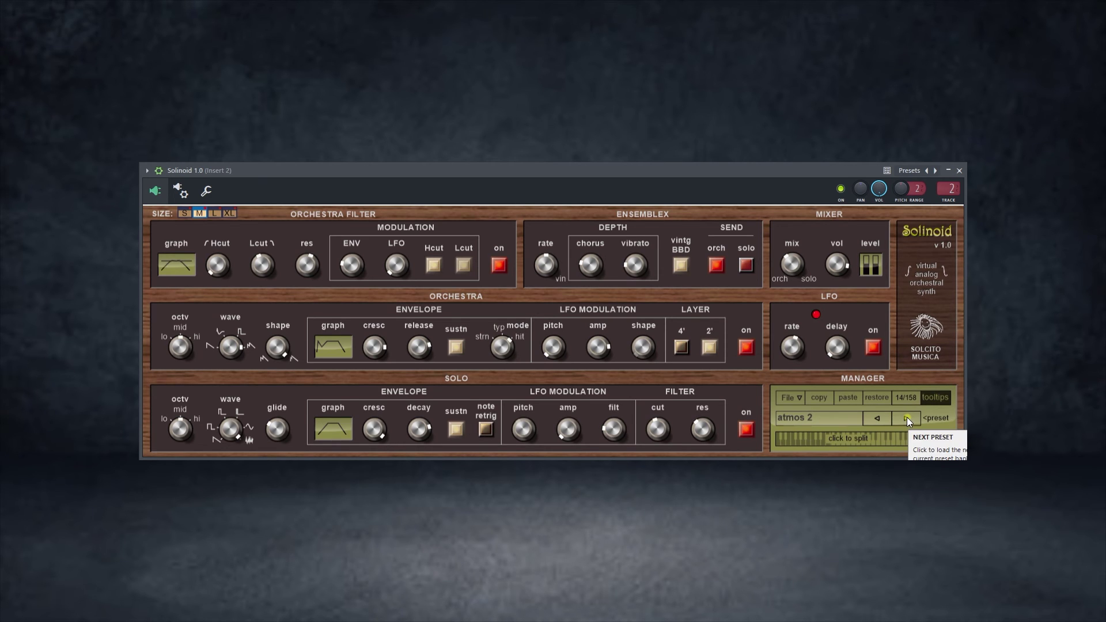
click(906, 418)
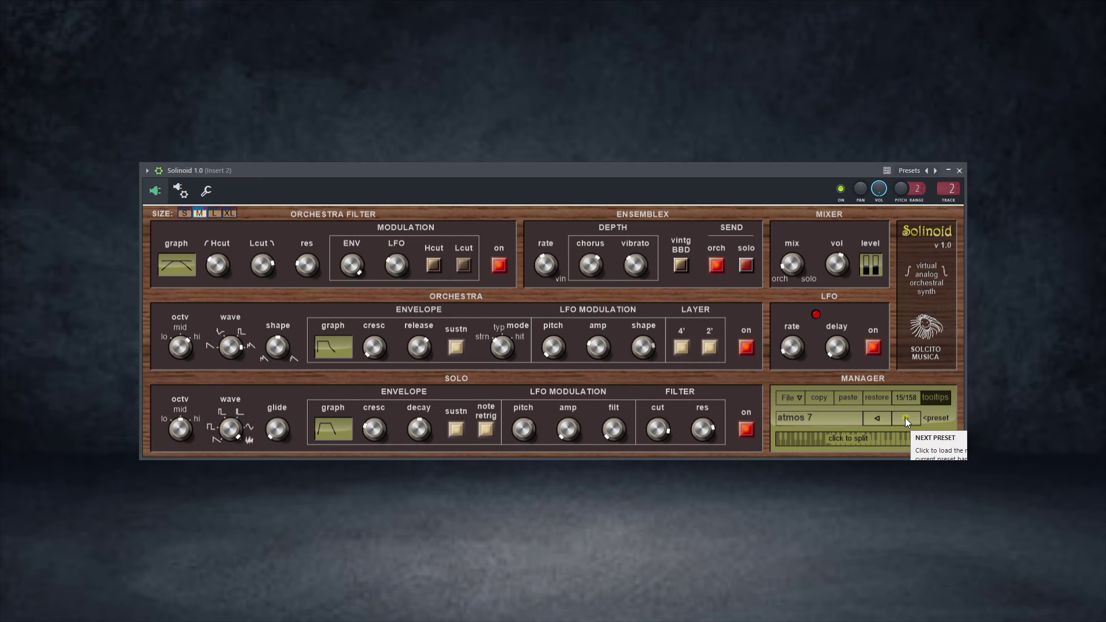
click(906, 417)
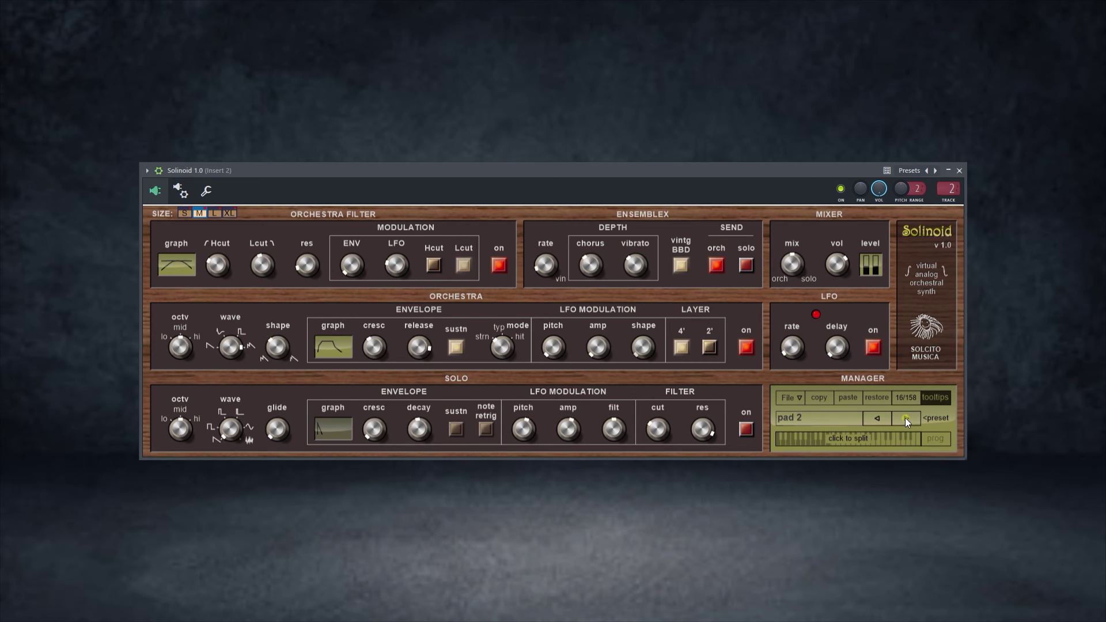
click(905, 417)
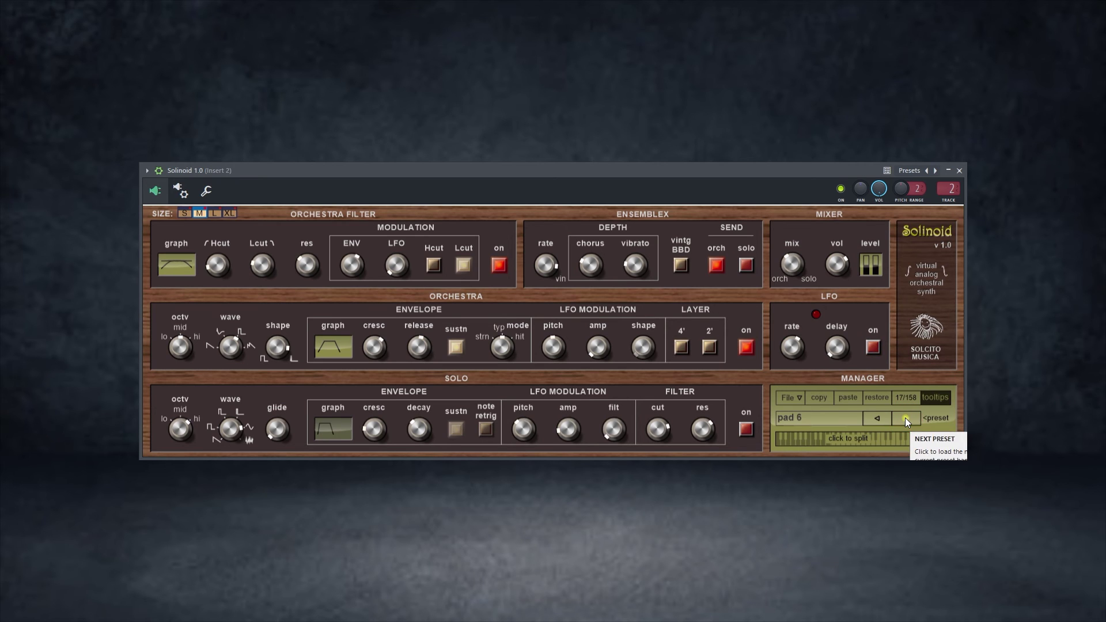
click(904, 417)
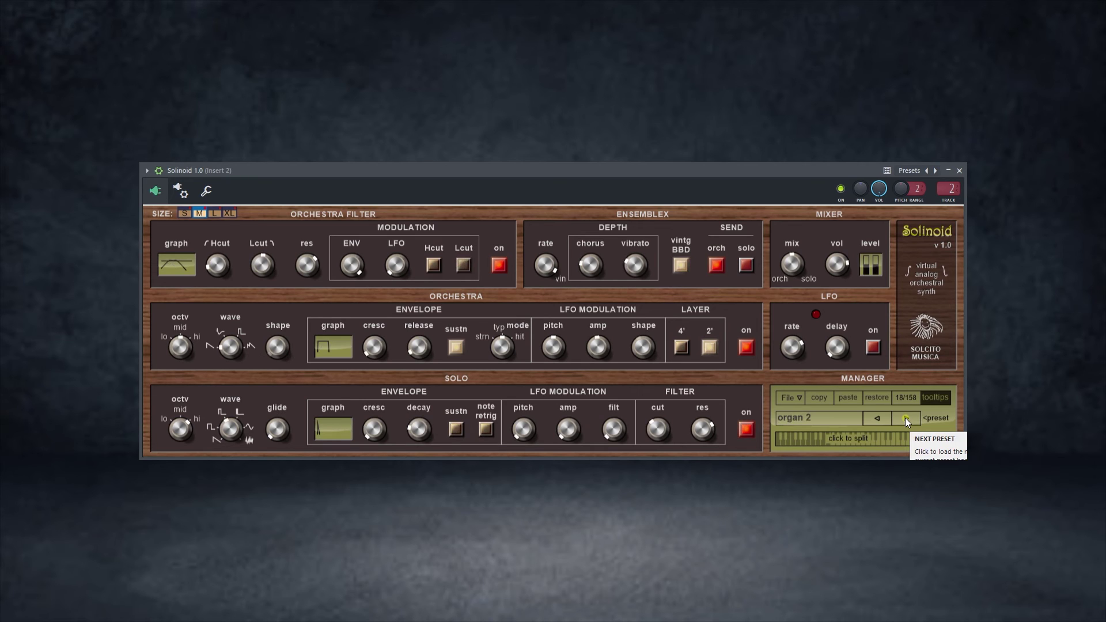
click(905, 420)
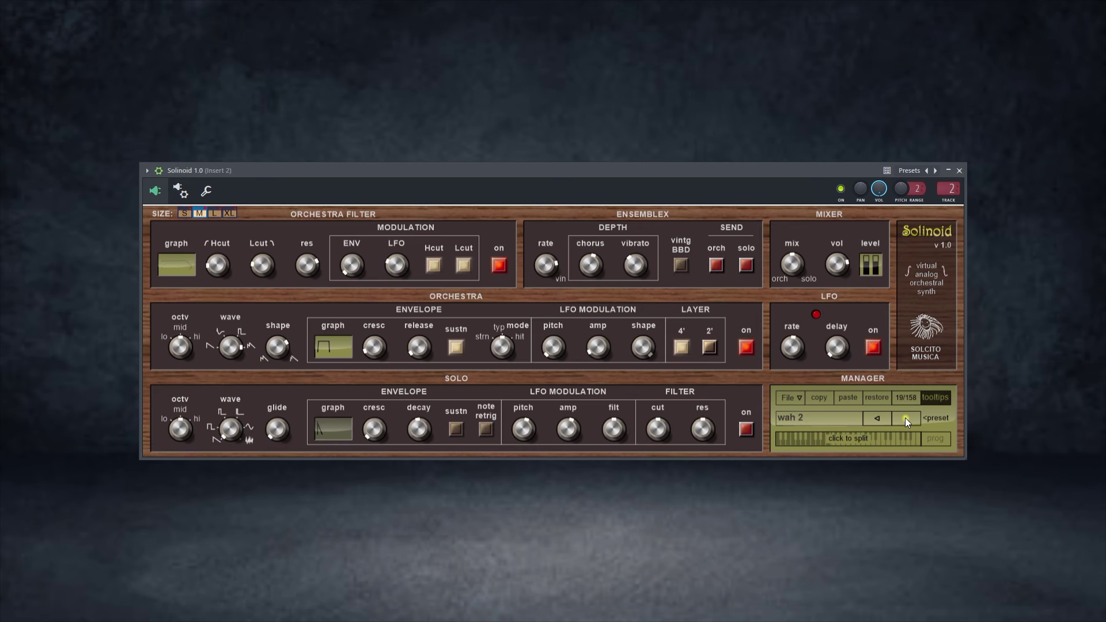
Look over Solinoid's full preset list without choosing, then advance to the filter sweep preset.
click(928, 172)
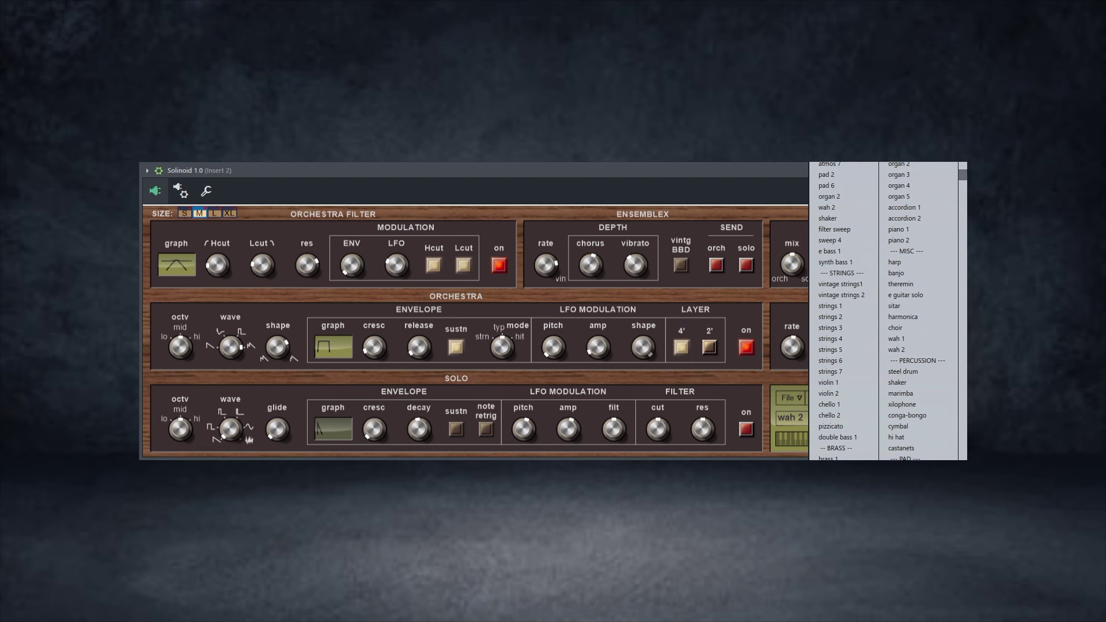
click(697, 198)
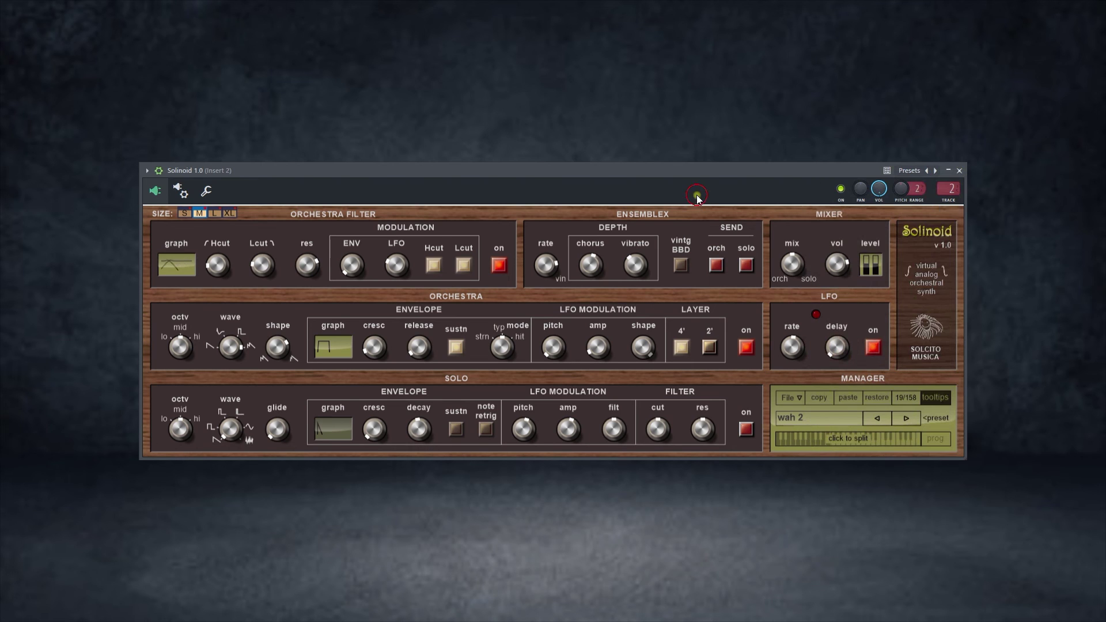
click(907, 419)
click(907, 418)
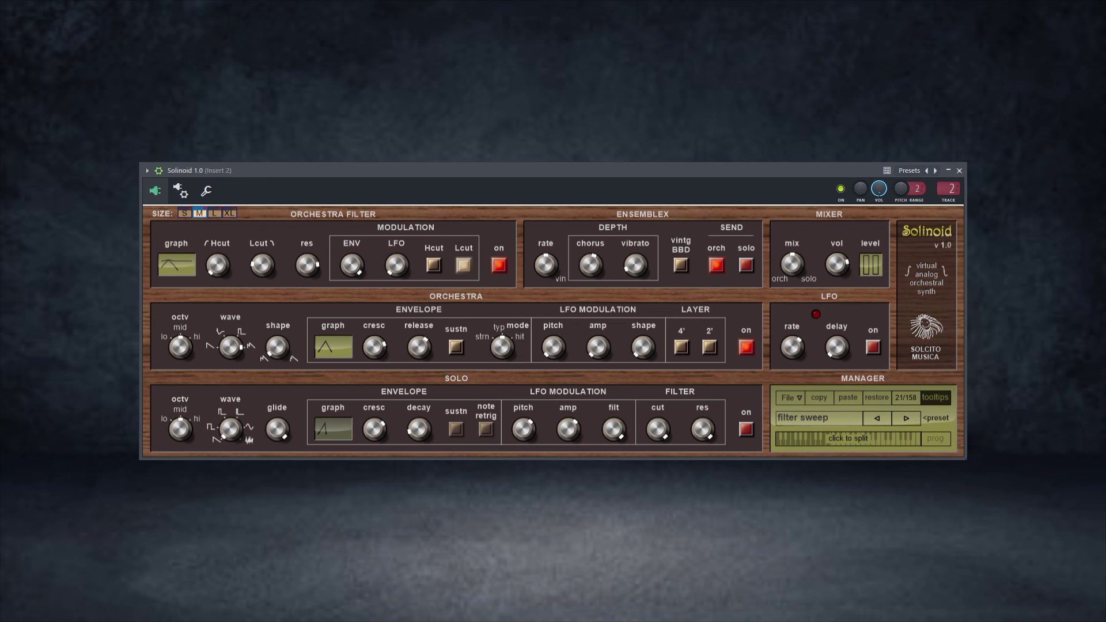
mouse_move(890, 375)
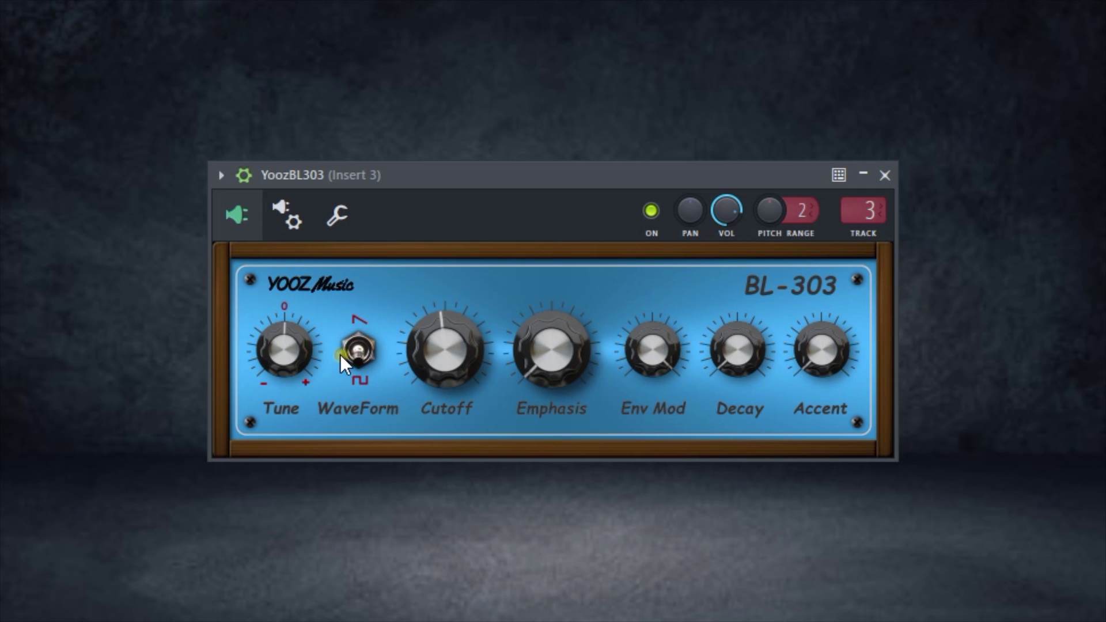
On the BL-303, raise Tune toward +, lower Cutoff, turn Emphasis up, lower Env Mod, reduce Decay, raise Accent.
drag(285, 333, 300, 349)
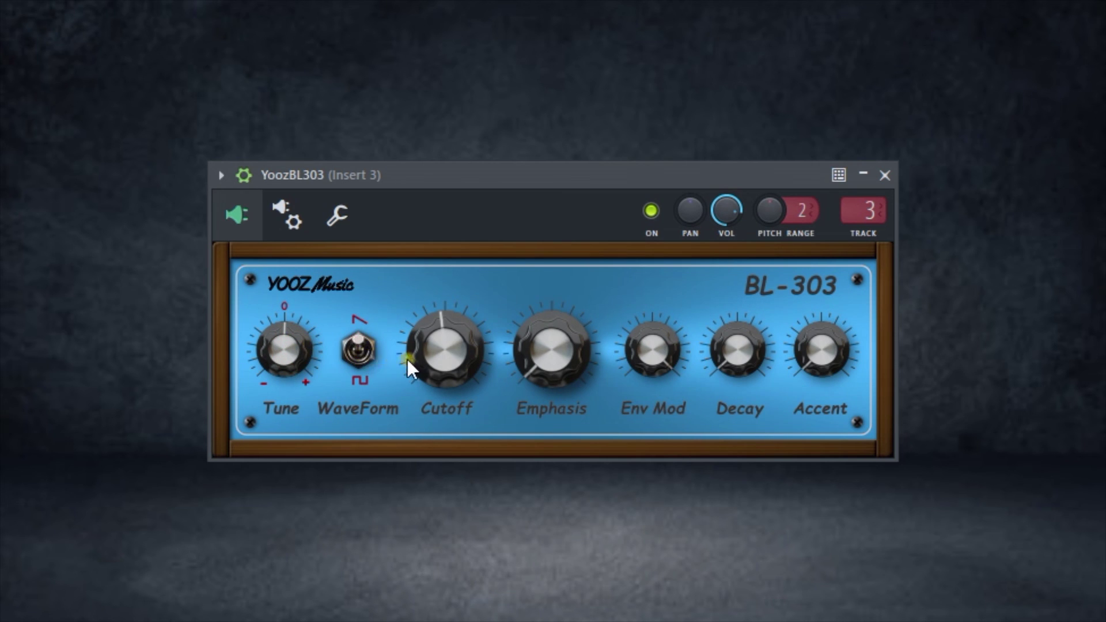
drag(438, 361, 436, 361)
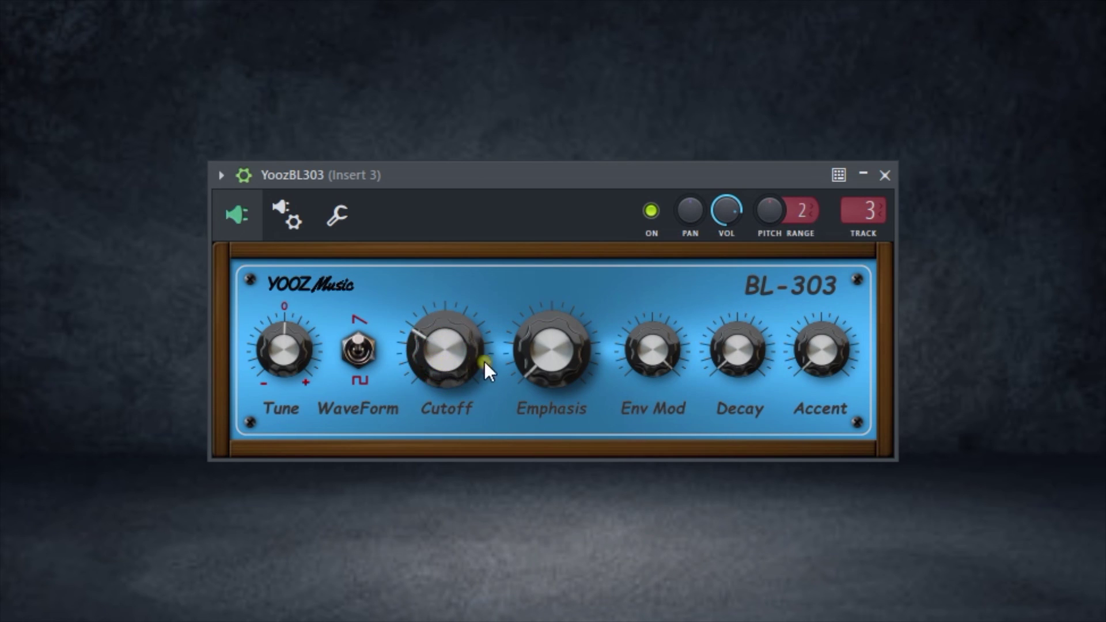
drag(528, 357, 531, 355)
drag(675, 372, 666, 353)
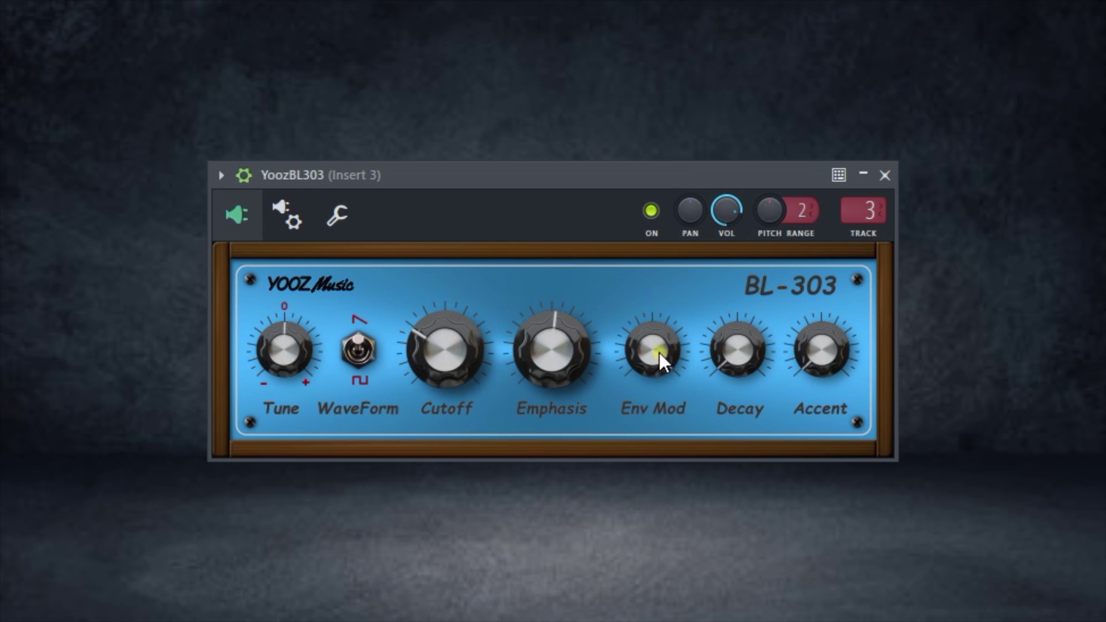
mouse_move(751, 352)
mouse_down()
mouse_move(735, 345)
mouse_move(758, 378)
mouse_move(746, 346)
mouse_up()
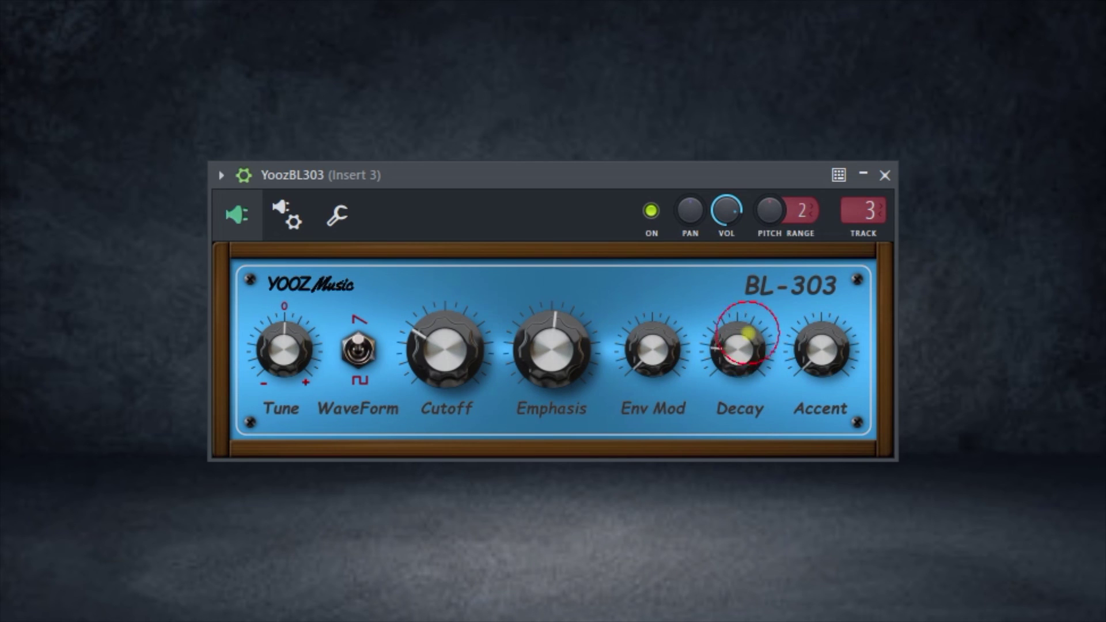
drag(815, 346, 822, 341)
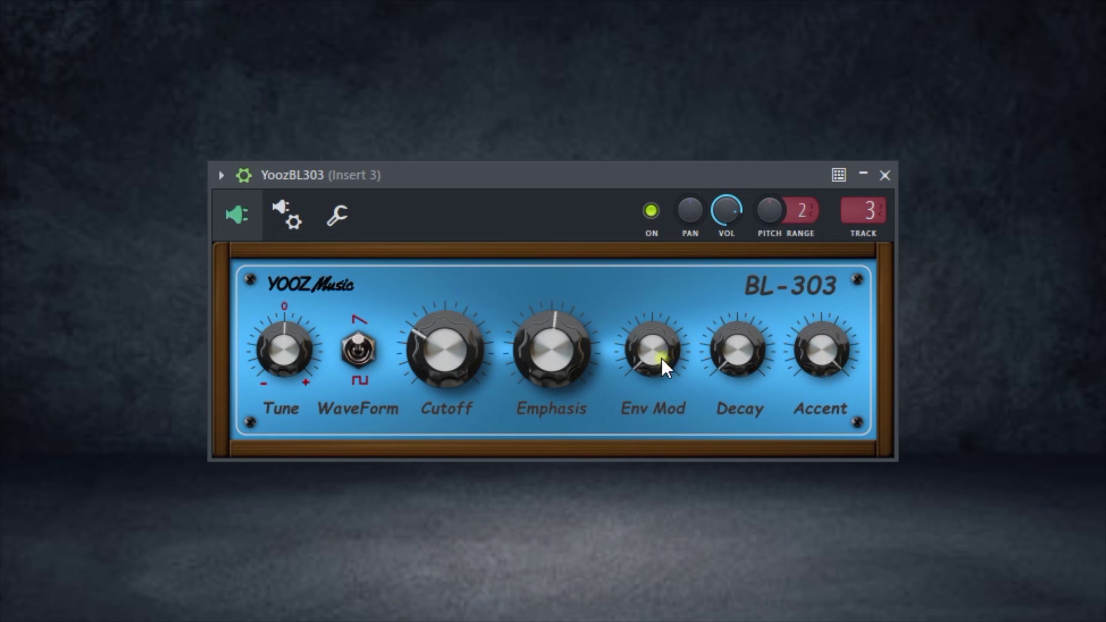
drag(647, 344, 647, 344)
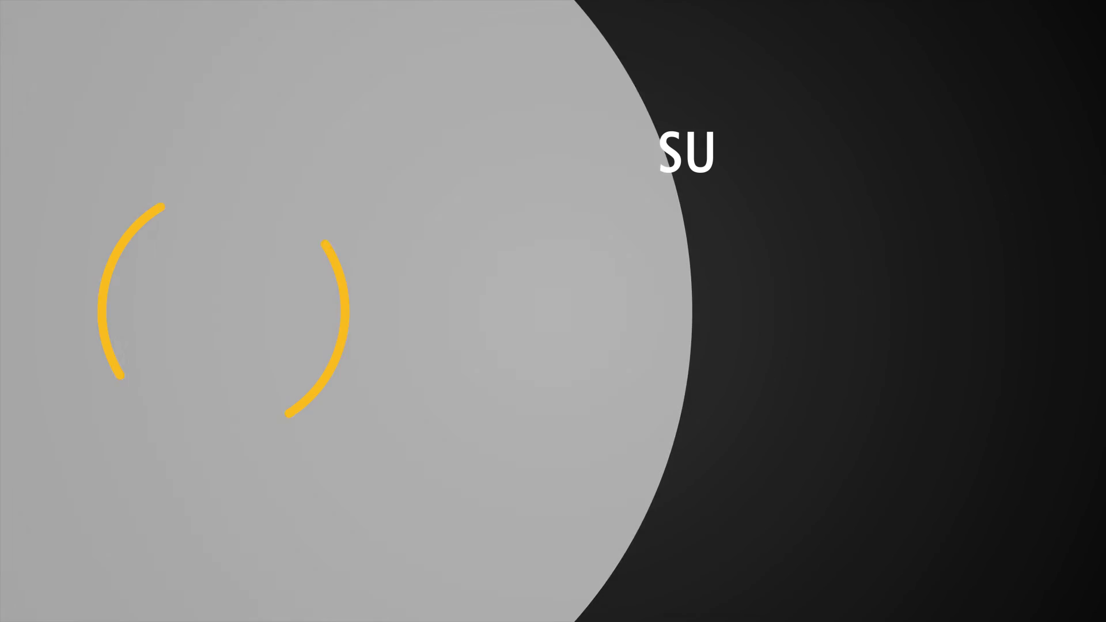